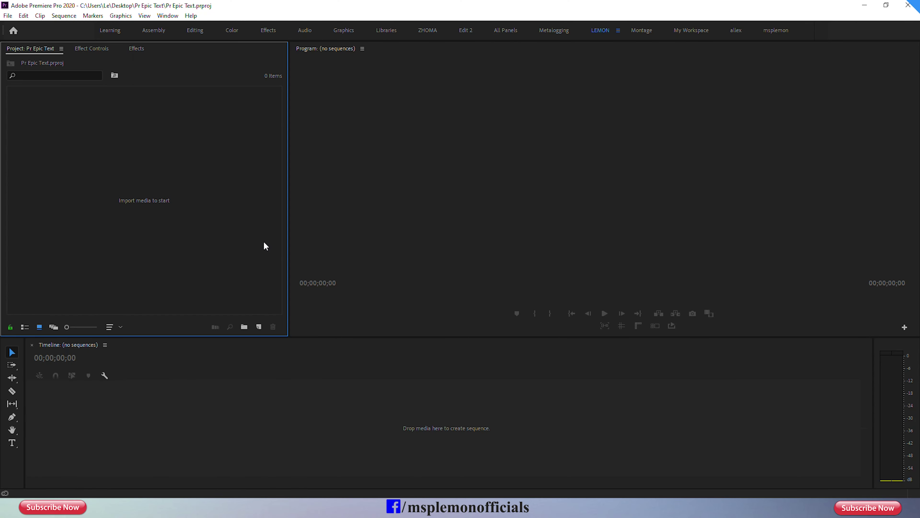
Create Sequence 01 from the ARRI 1080p 25 fps preset at 1920×1080.
left_click(258, 326)
left_click(269, 340)
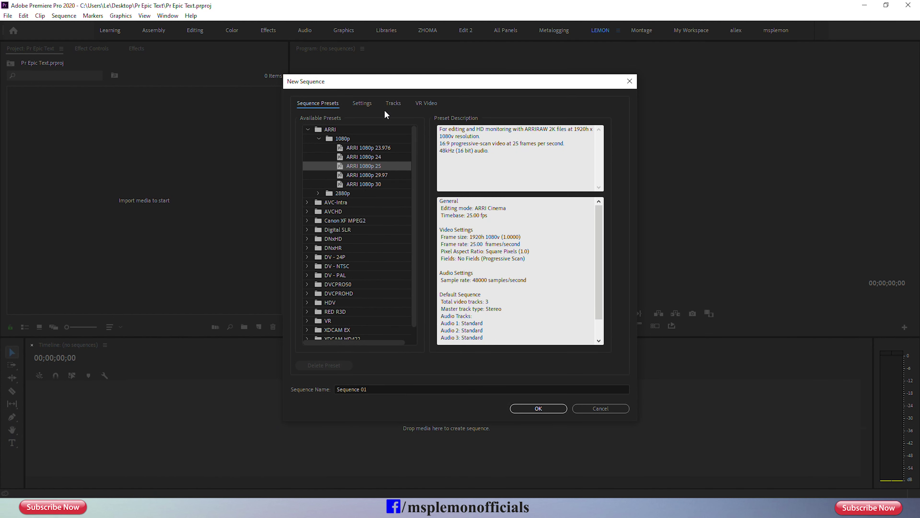
left_click(364, 104)
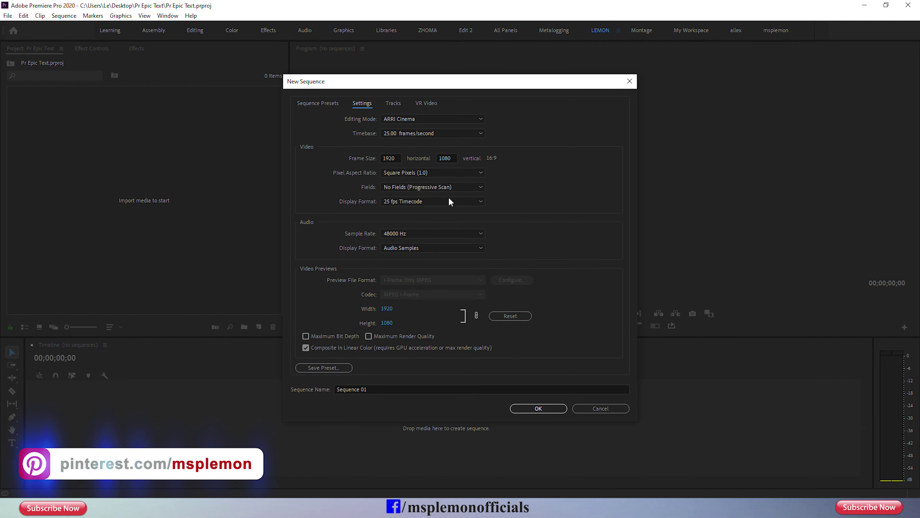
left_click(535, 408)
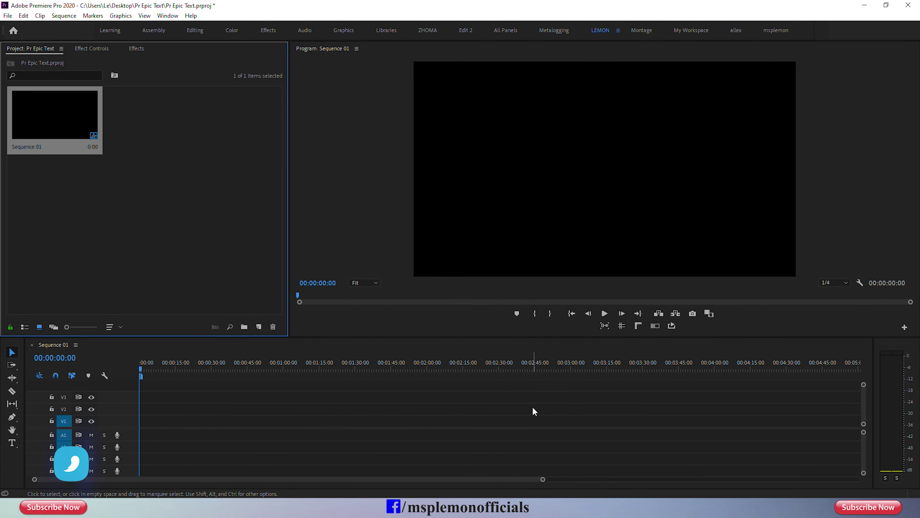
left_click(195, 225)
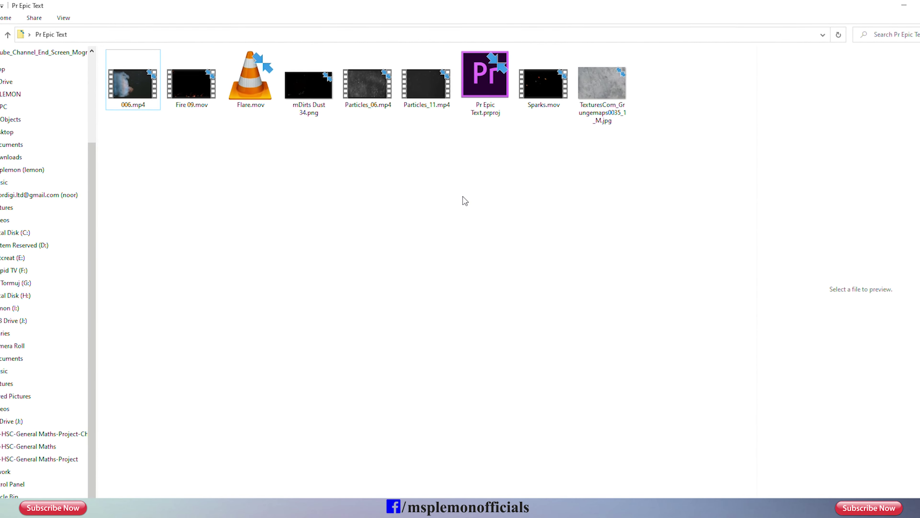
Preview each media file in the Pr Epic Text folder, from the grunge texture to 006.mp4.
left_click(602, 87)
left_click(548, 91)
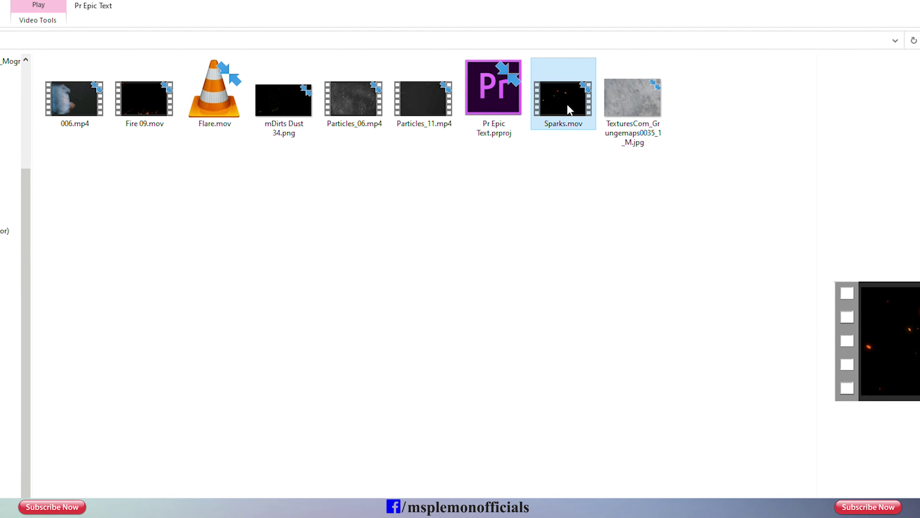
left_click(427, 133)
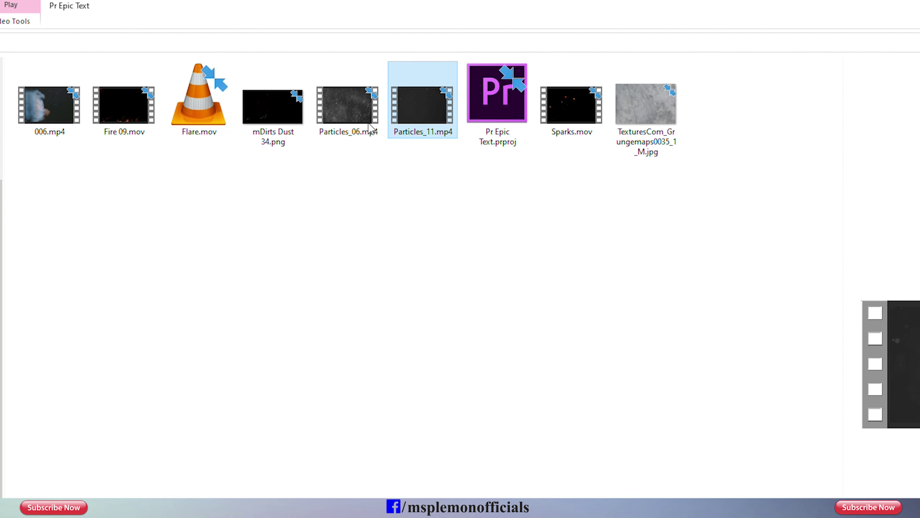
left_click(368, 121)
left_click(272, 109)
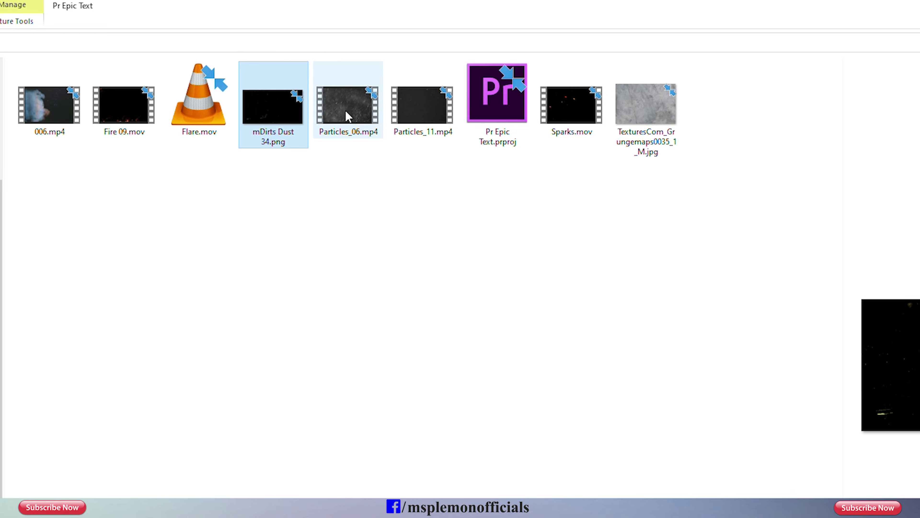
left_click(349, 117)
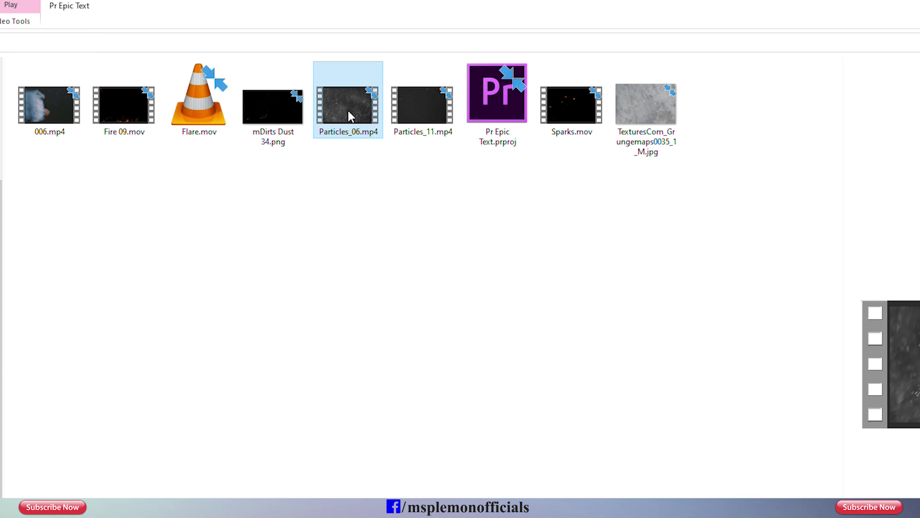
left_click(123, 122)
left_click(62, 124)
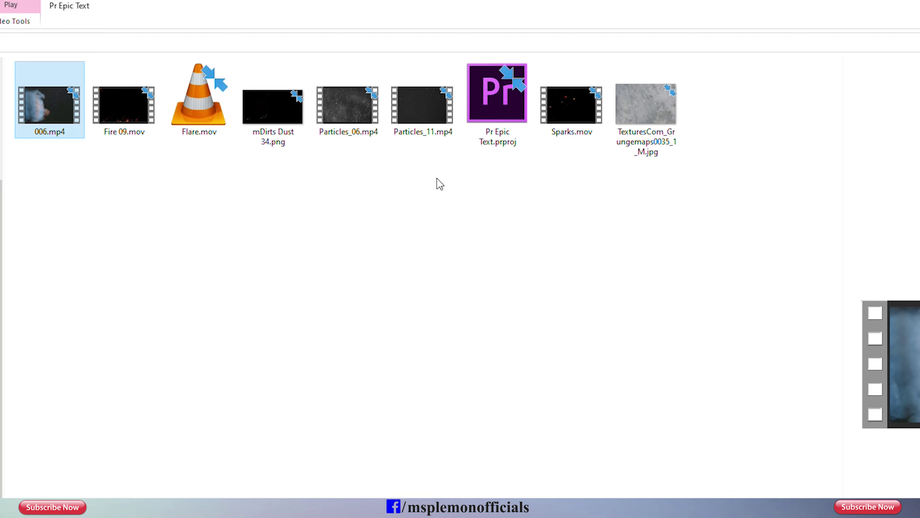
Select the eight media files except Pr Epic Text.prproj and drag them into Premiere's Project panel.
left_click(628, 124)
left_click(495, 129, "shift")
left_click(423, 109, "ctrl")
left_click(348, 109, "ctrl")
left_click(272, 109, "ctrl")
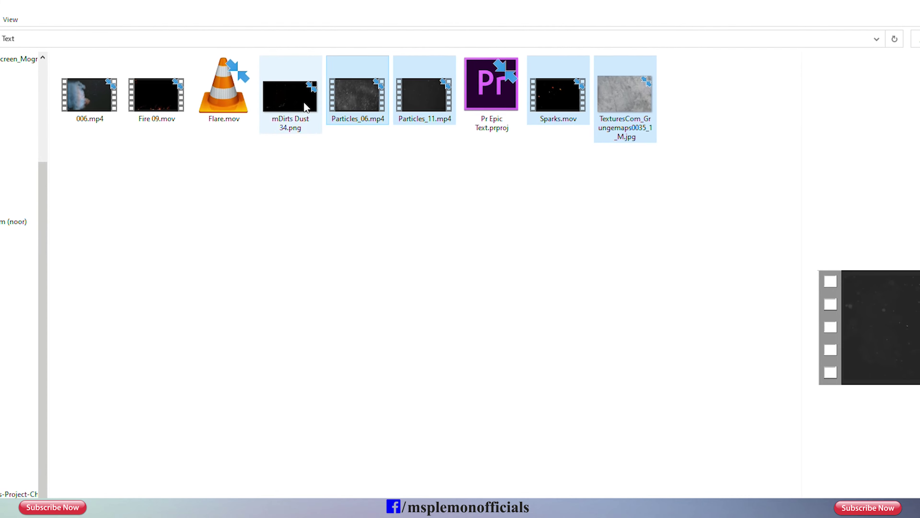
left_click(252, 103, "ctrl")
left_click(170, 95, "ctrl")
left_click(108, 99, "ctrl")
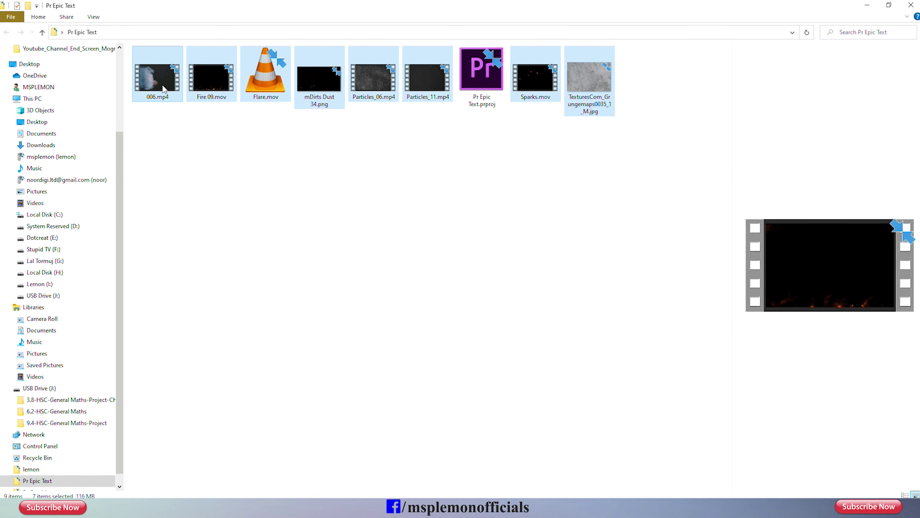
mouse_move(300, 219)
left_mouse_down()
mouse_move(447, 417)
mouse_move(602, 474)
left_mouse_up()
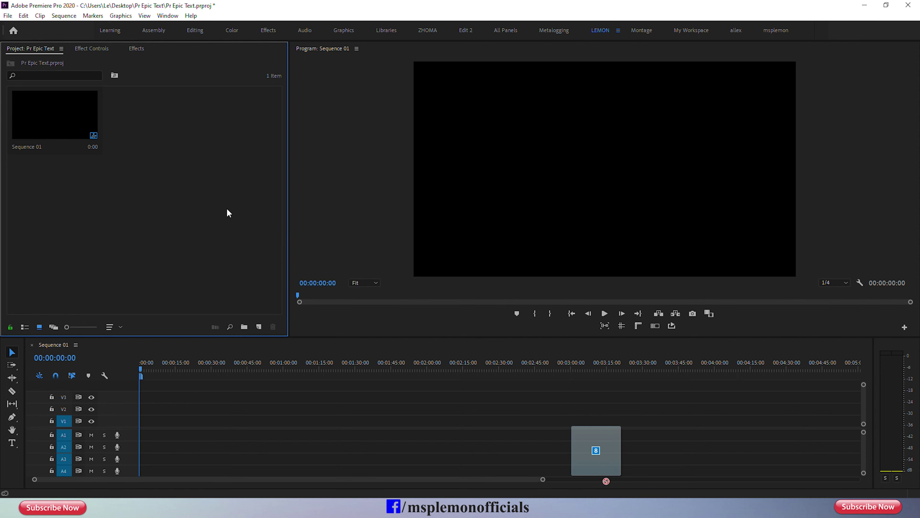
left_click_drag(602, 496, 226, 208)
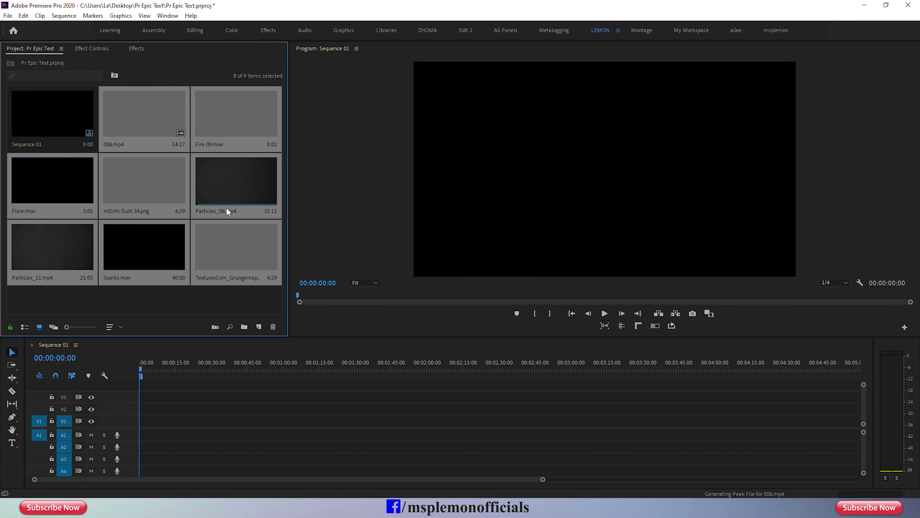
Place TexturesCom_Grungemaps0035_1_M.jpg on V1 and scale it to 120 to fill the frame.
left_click(220, 296)
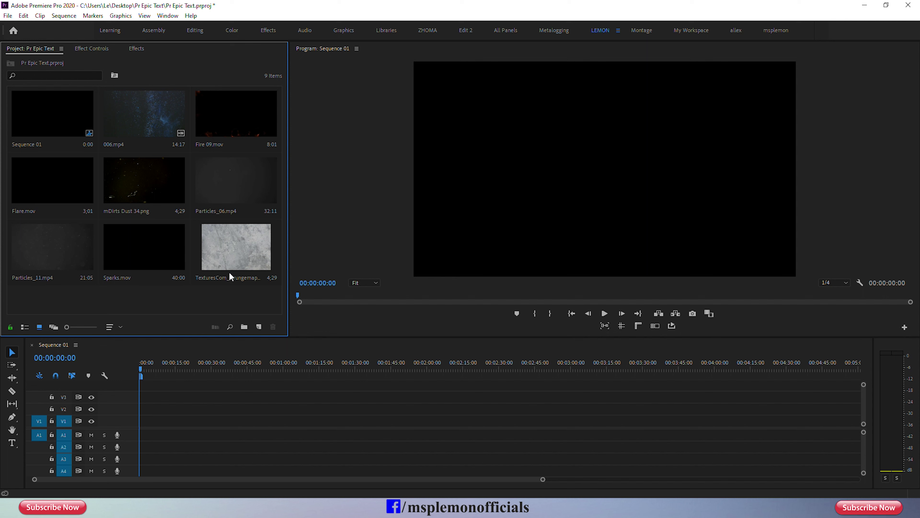
left_click(232, 264)
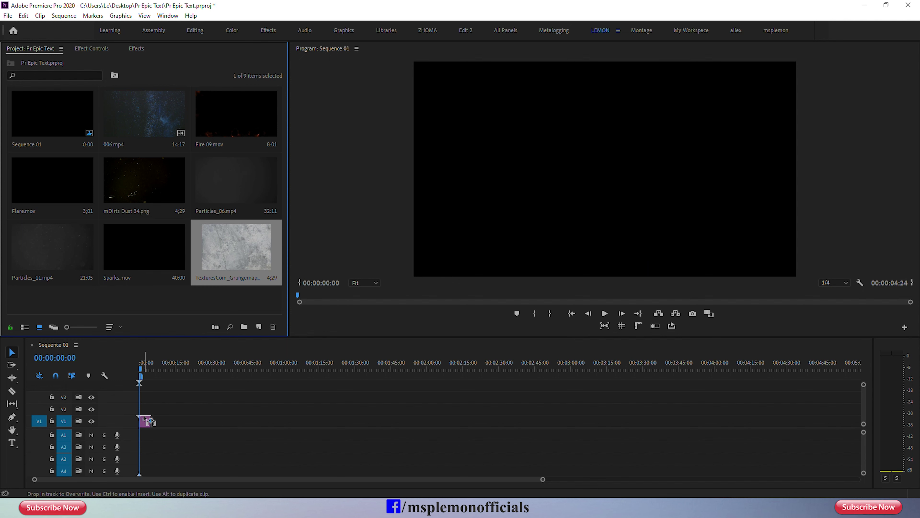
left_click_drag(144, 420, 145, 420)
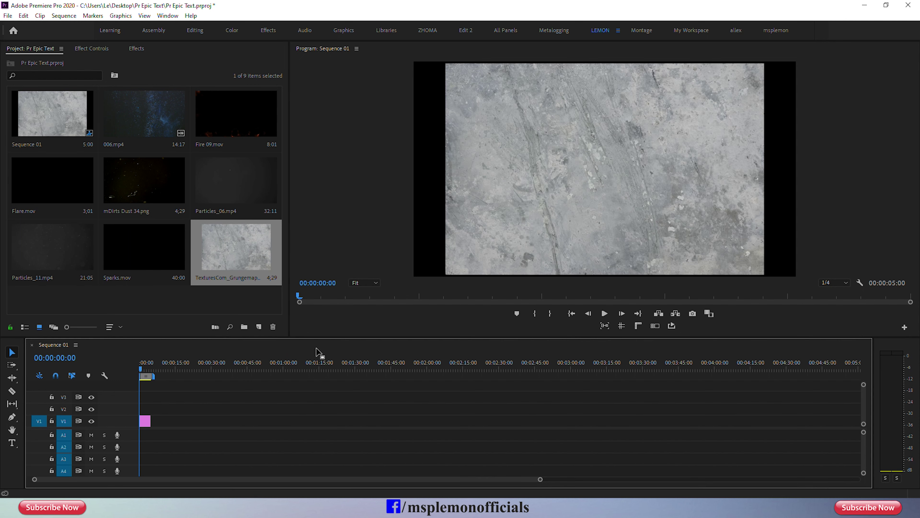
left_click(103, 51)
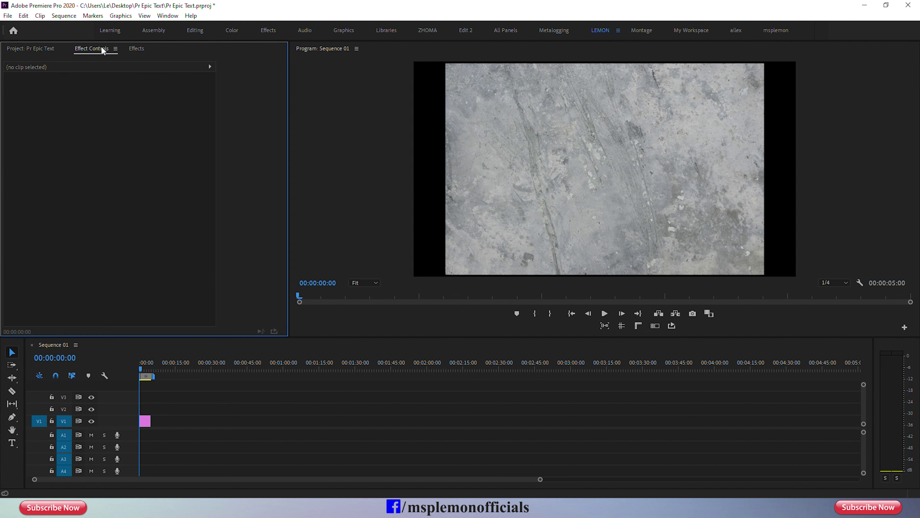
left_click(148, 424)
scroll(335, 480, "up", 5)
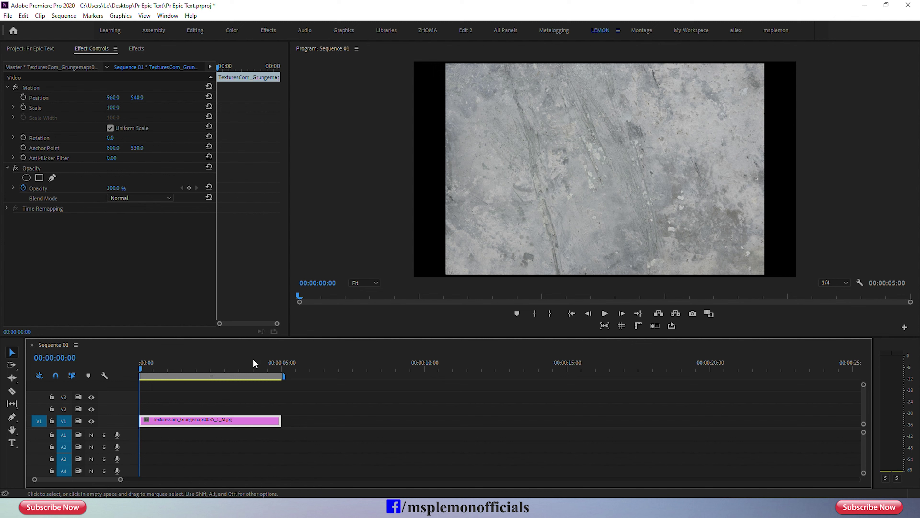
left_click_drag(113, 108, 120, 108)
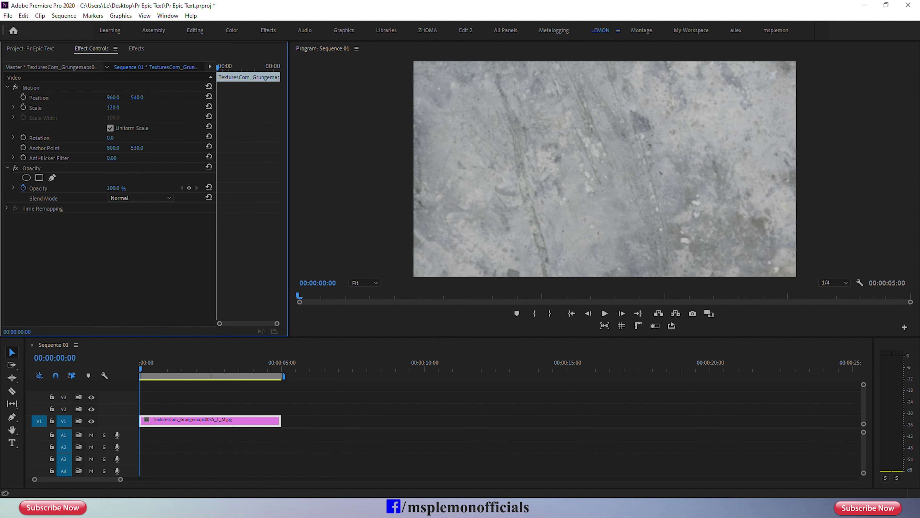
left_click(12, 443)
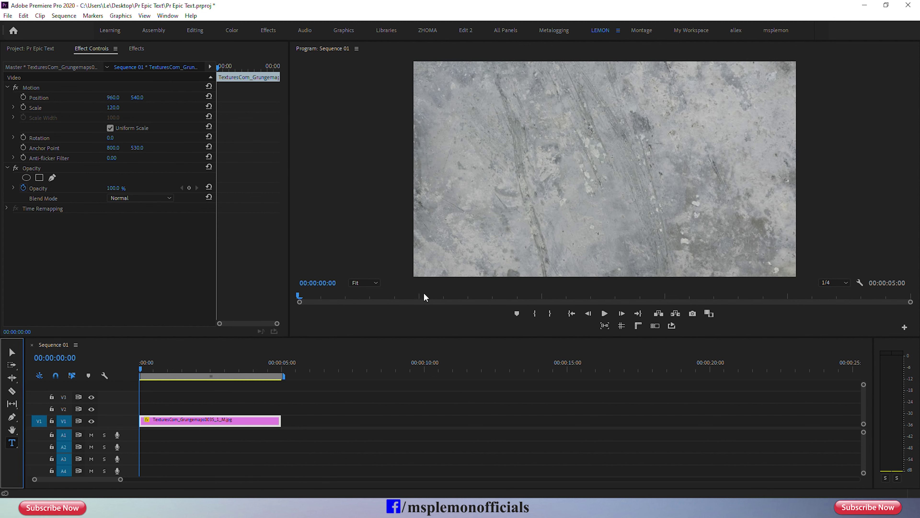
Type the 'Universal Picture' title on the frame and set its font to Montserrat.
left_click(561, 157)
type("Universal Picture")
double_click(601, 150)
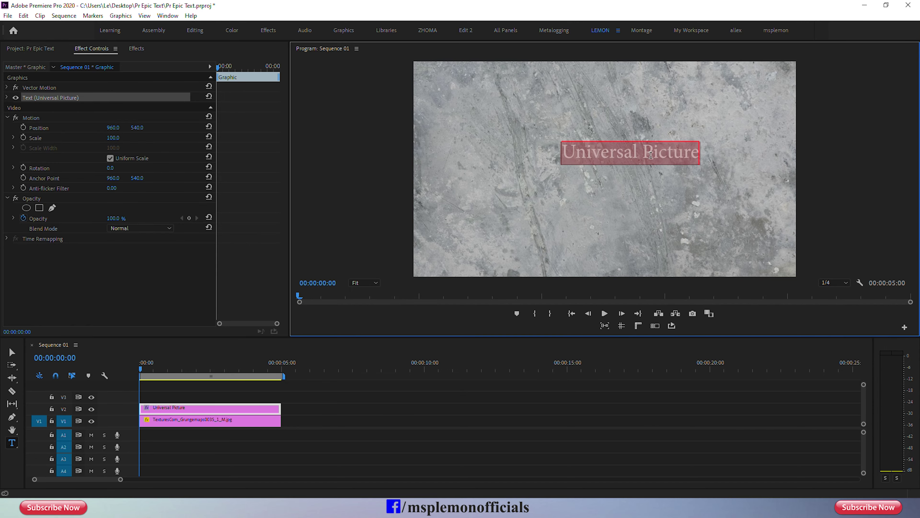
left_click(7, 97)
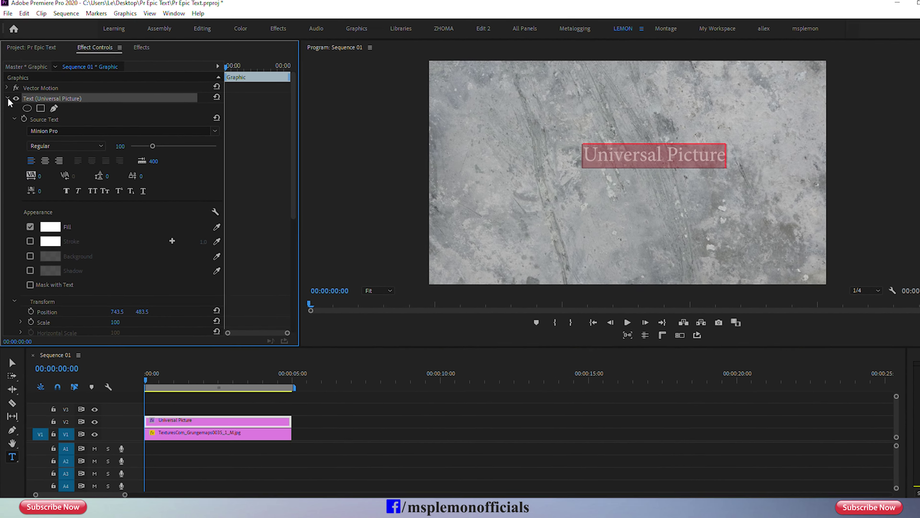
left_click(68, 127)
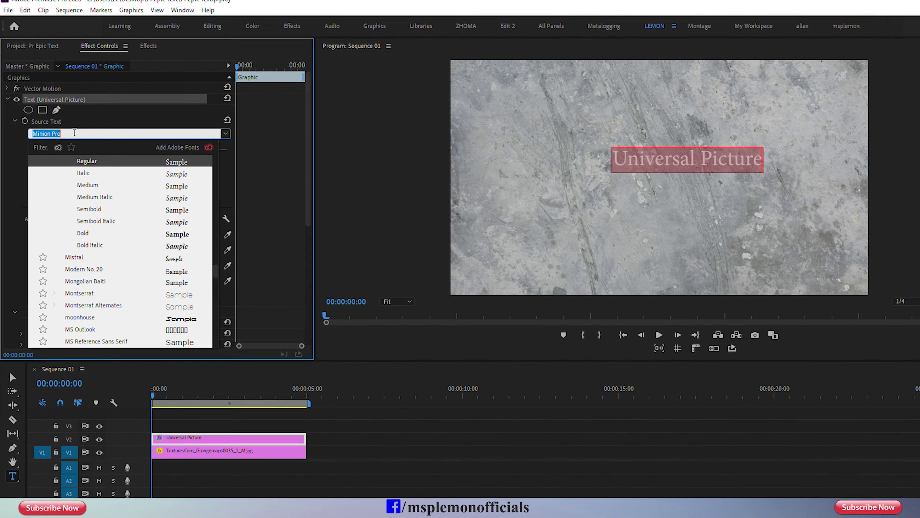
type("mont")
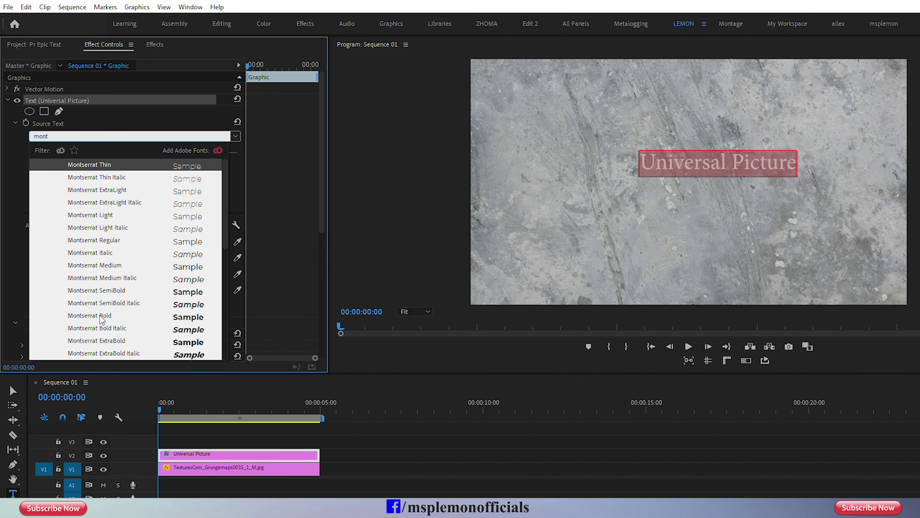
left_click(107, 344)
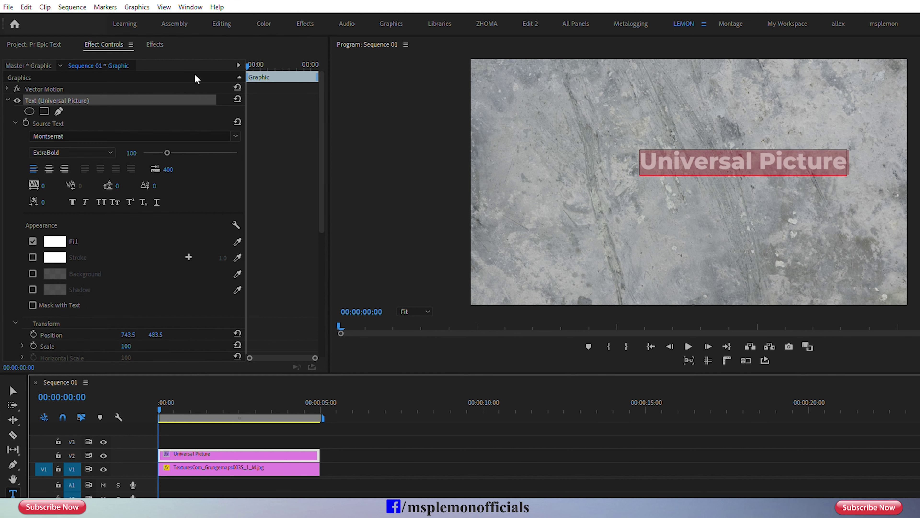
Centre the title vertically and horizontally using the Essential Graphics panel.
left_click(191, 7)
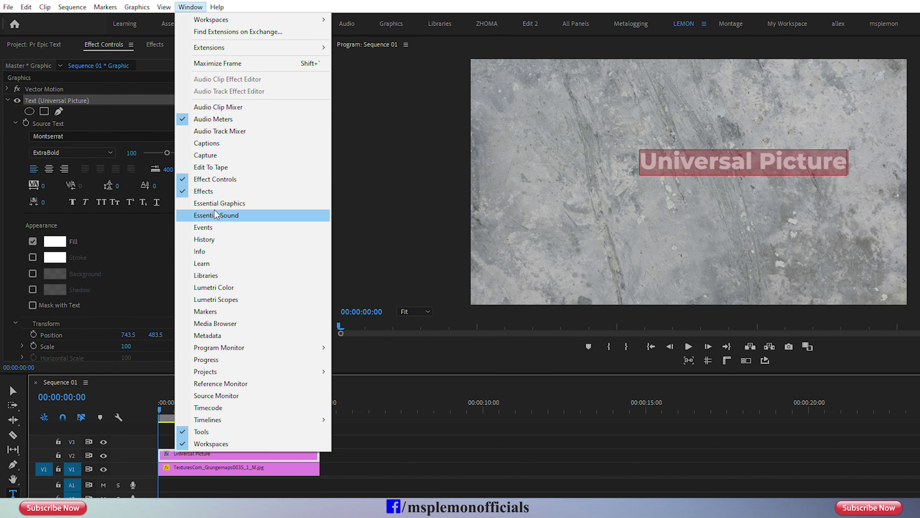
left_click(216, 203)
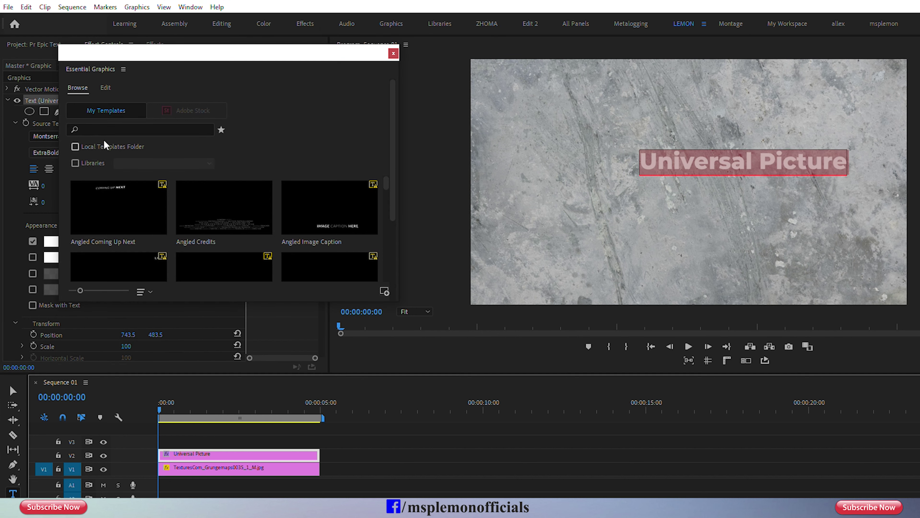
left_click(105, 88)
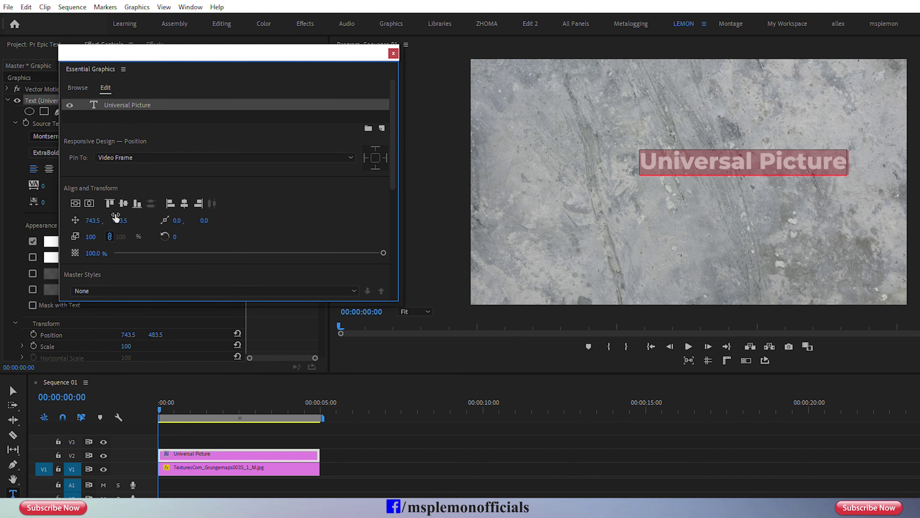
left_click(75, 203)
left_click(89, 203)
mouse_move(265, 58)
left_mouse_down()
mouse_move(295, 87)
mouse_move(823, 326)
left_mouse_up()
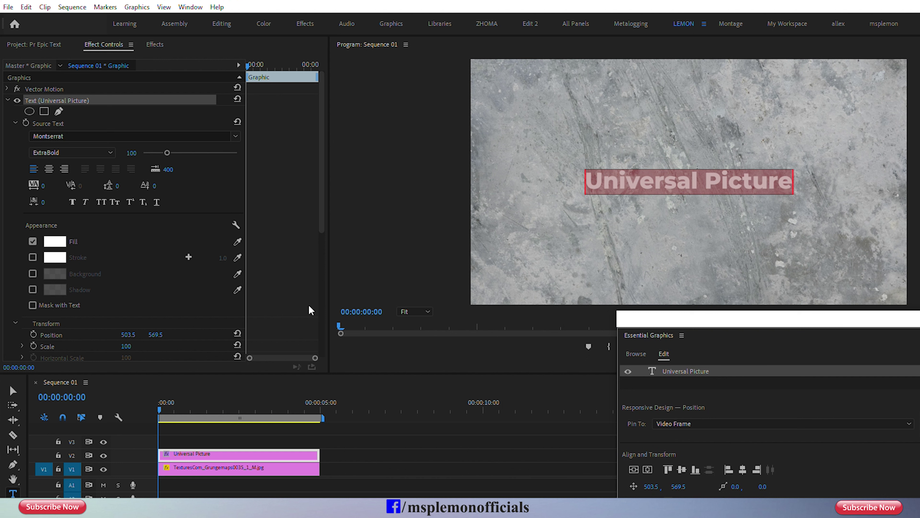
Set the title to size 116 in Montserrat Regular and recentre it horizontally.
left_click_drag(167, 152, 171, 153)
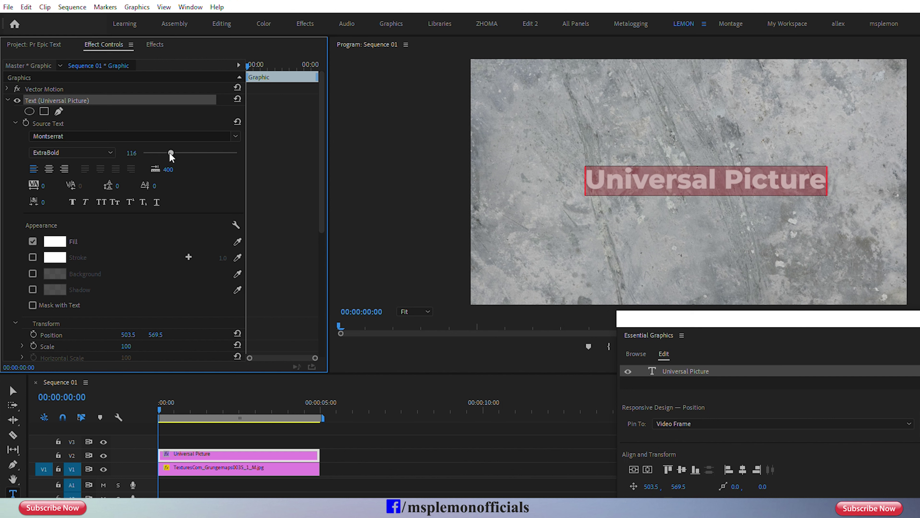
left_click(110, 155)
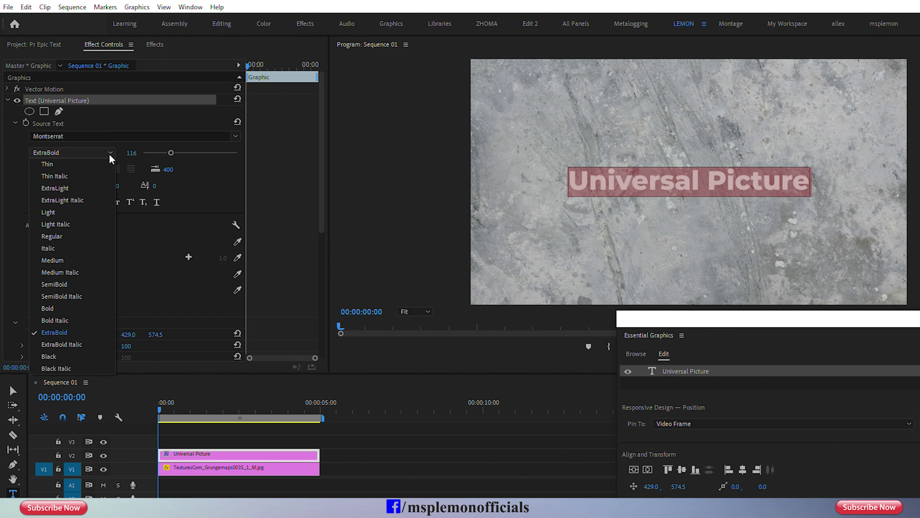
left_click(76, 163)
left_click(104, 155)
left_click(73, 236)
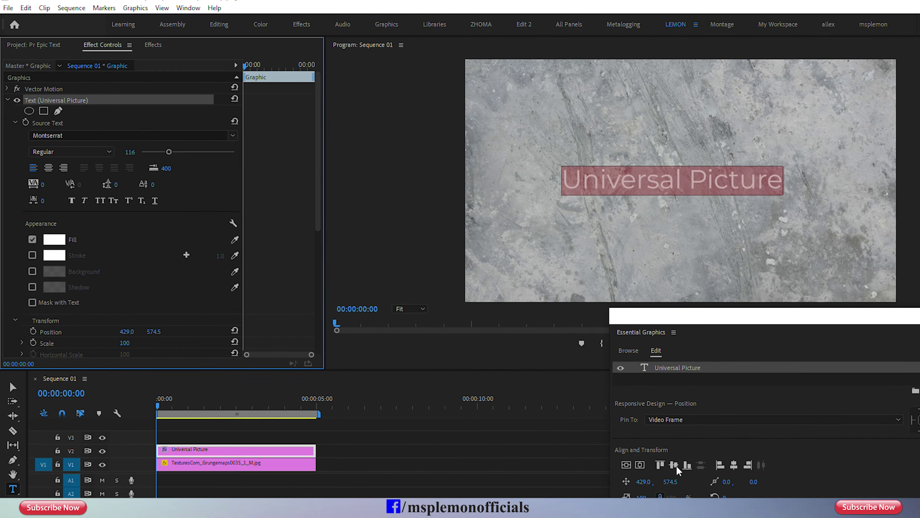
left_click(648, 469)
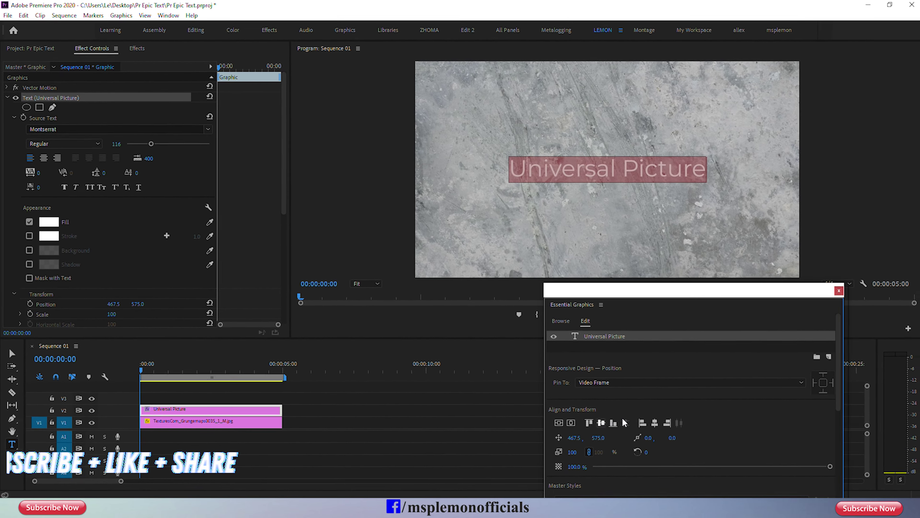
left_click(837, 288)
Keyframe the title's Scale from 100 at the start to a larger value near the clip end.
left_click(231, 414)
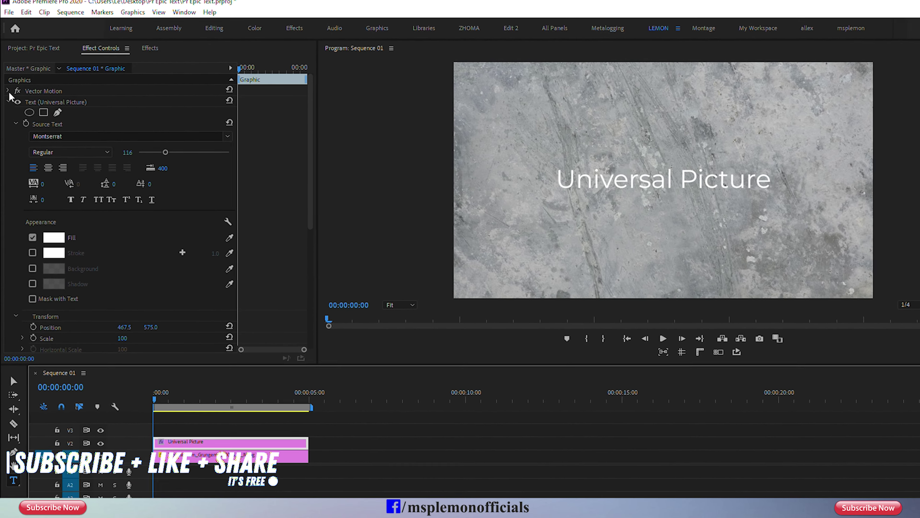
left_click(9, 104)
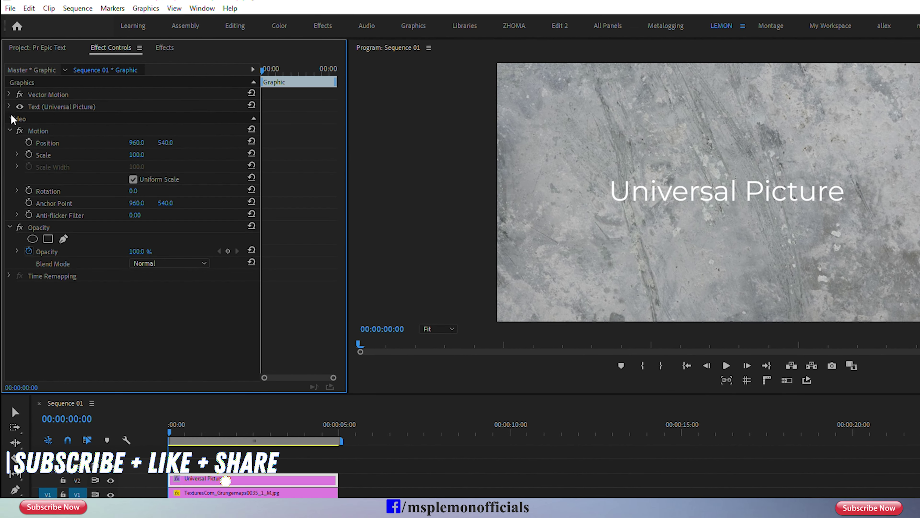
left_click(29, 155)
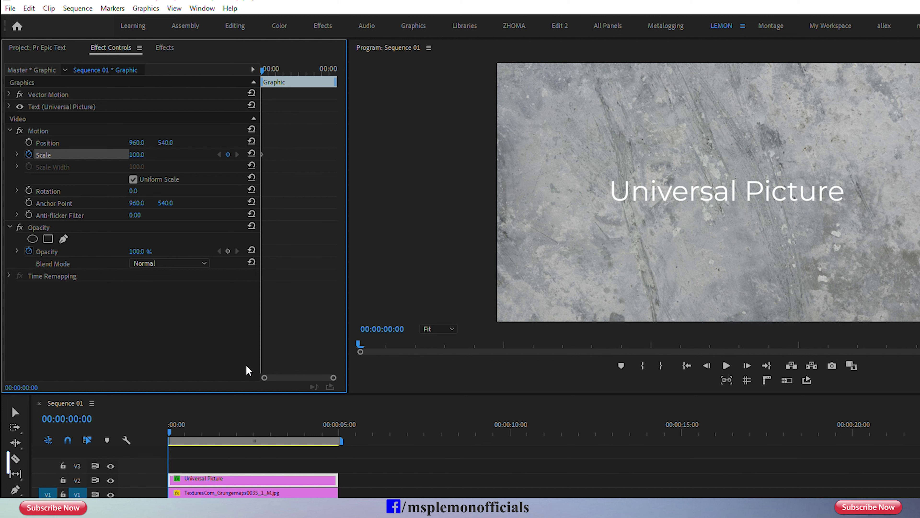
left_click_drag(172, 431, 304, 445)
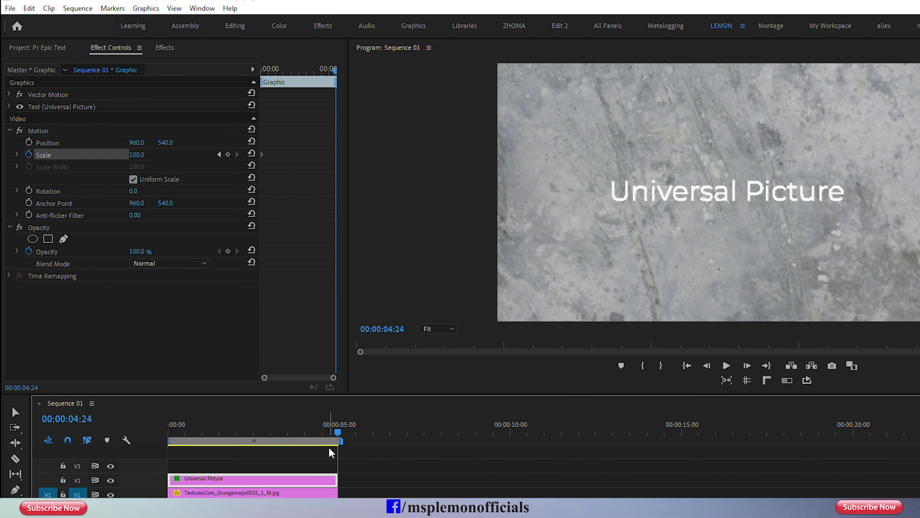
left_click_drag(136, 154, 152, 155)
left_click_drag(199, 433, 172, 445)
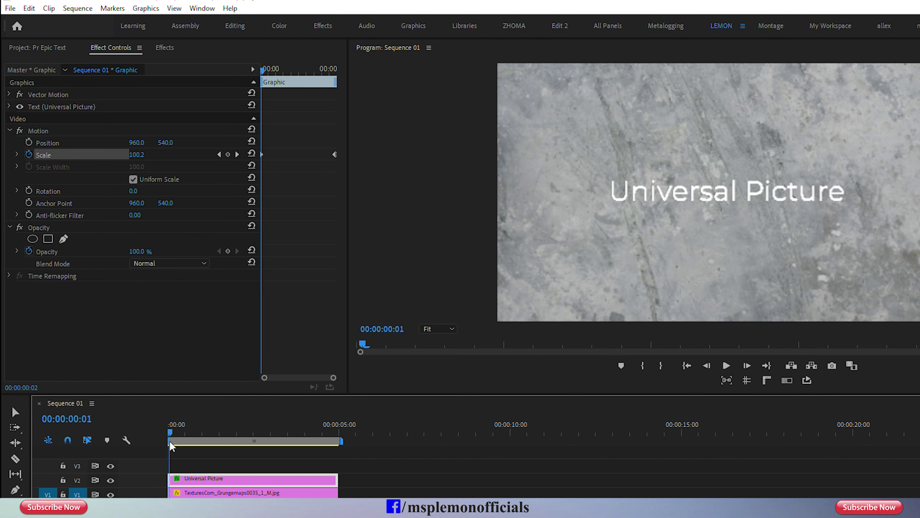
left_click(724, 372)
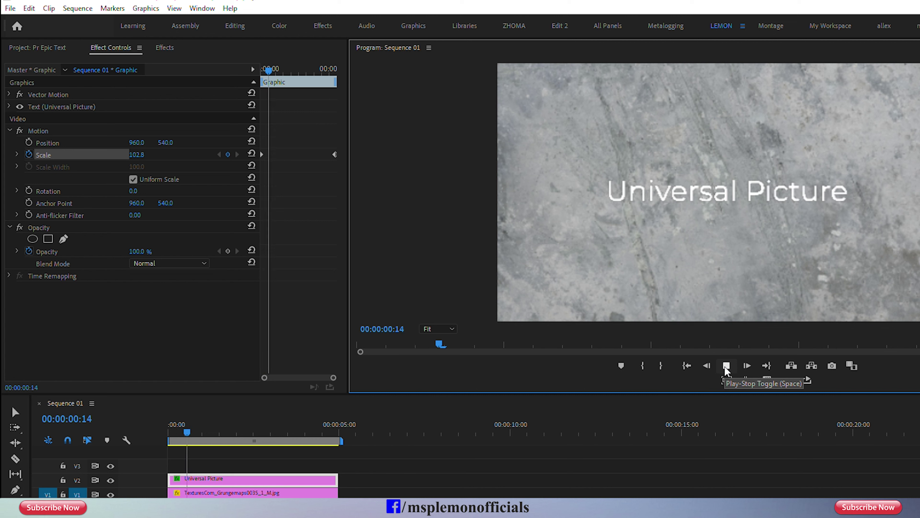
left_click(725, 369)
left_click_drag(169, 433, 159, 434)
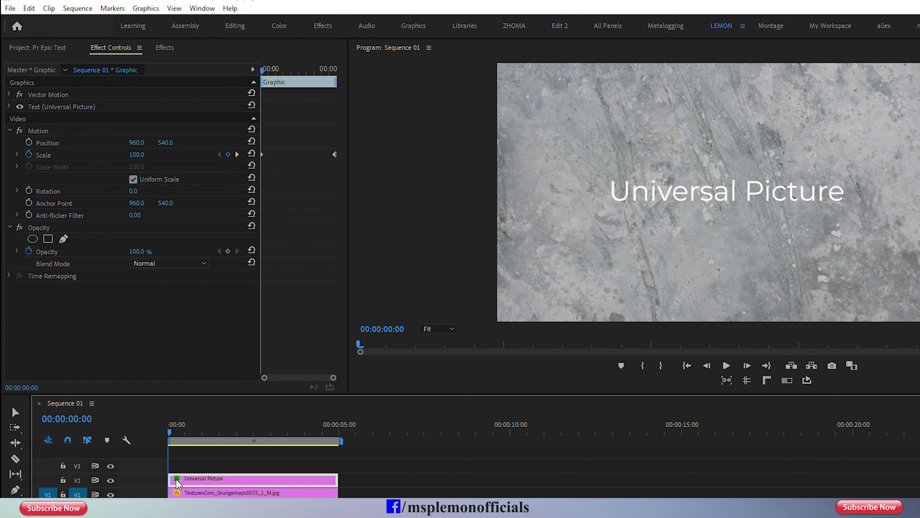
Add an Opacity keyframe at the start of the title clip.
left_click(228, 252)
left_click_drag(263, 71, 275, 72)
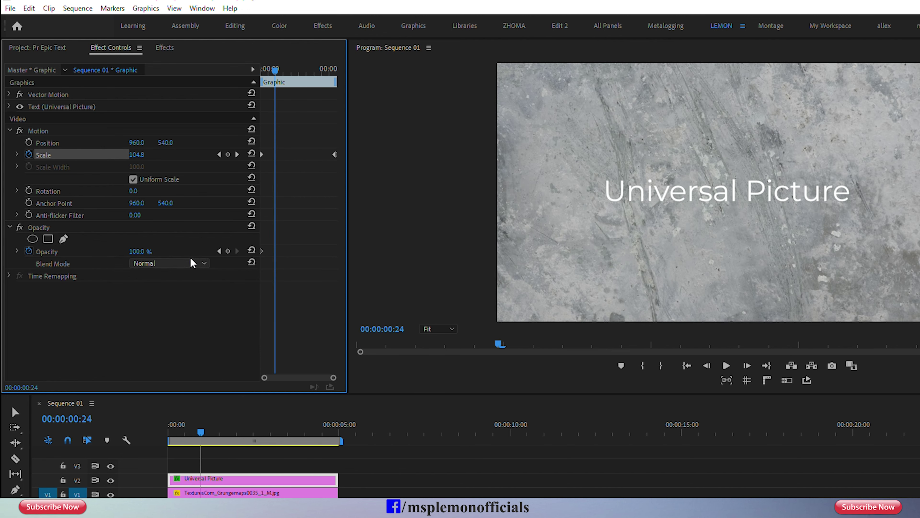
left_click_drag(278, 74, 248, 91)
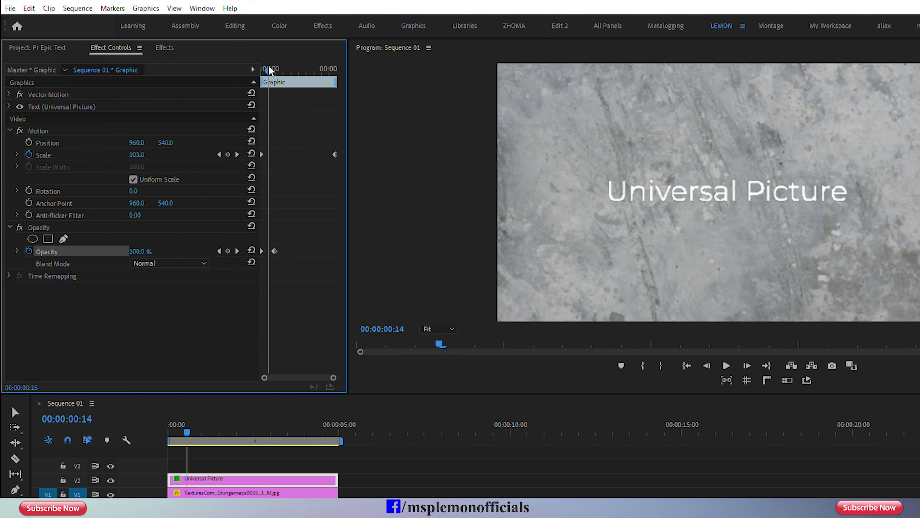
Drop the title's opacity to 0% at the start and preview the fade-in.
left_click_drag(144, 255, 136, 255)
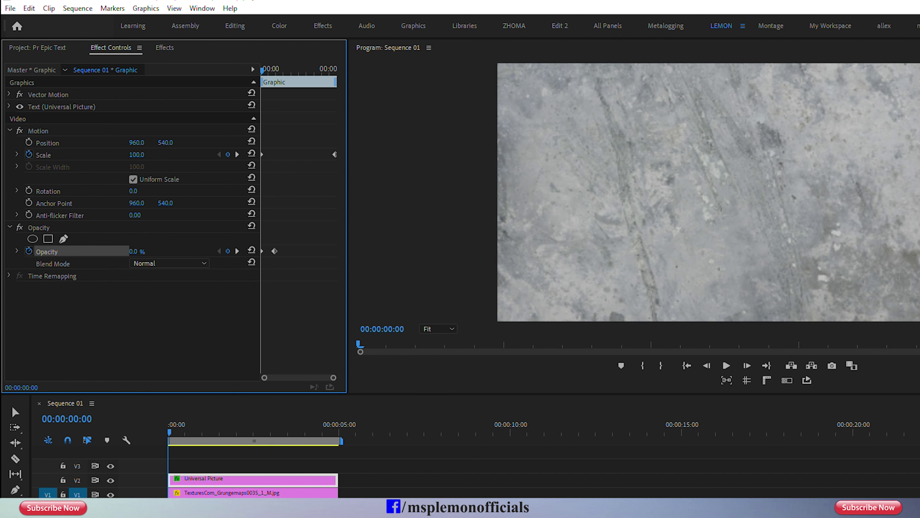
key("space")
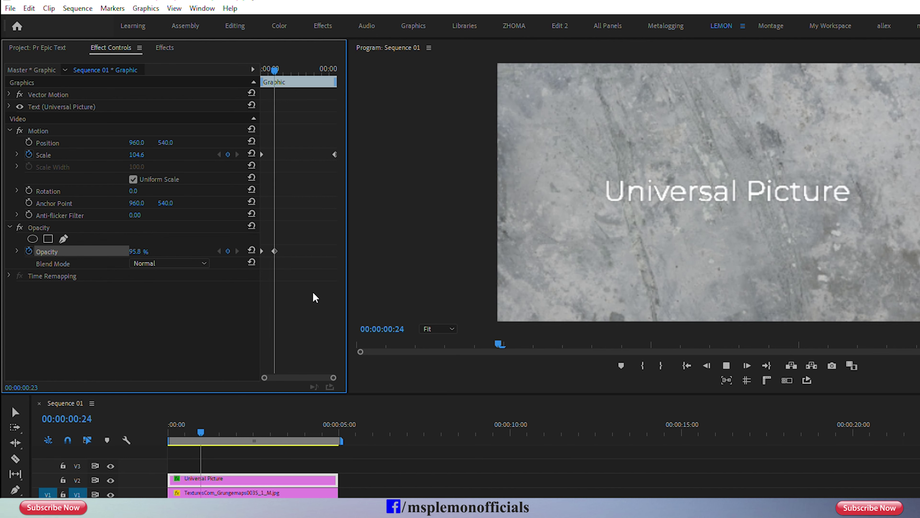
key("space")
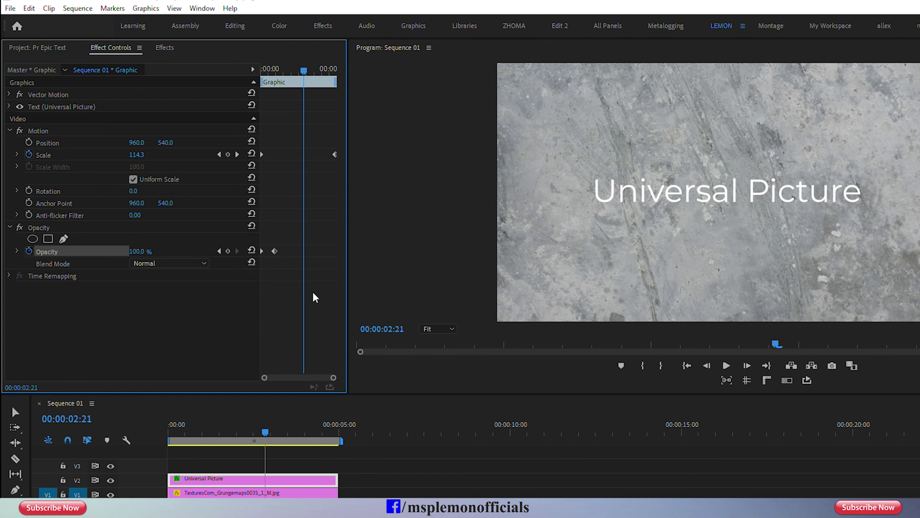
Set the title's opacity to 0% at the clip's last frame for a fade-out, then preview.
left_click_drag(301, 76, 324, 81)
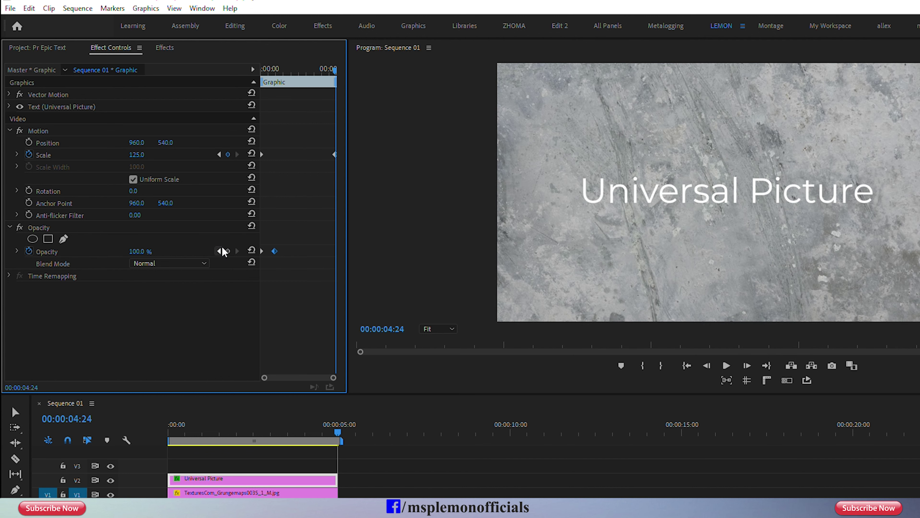
left_click_drag(336, 68, 323, 79)
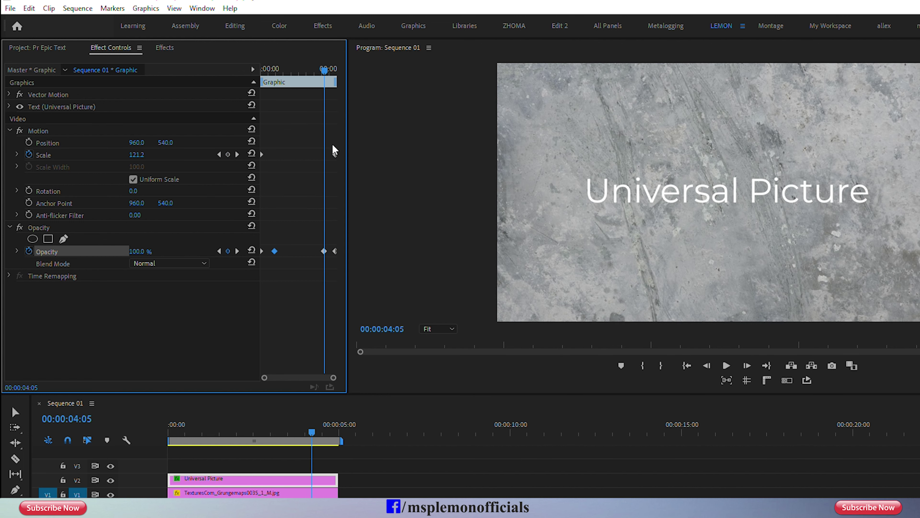
left_click_drag(330, 82, 339, 80)
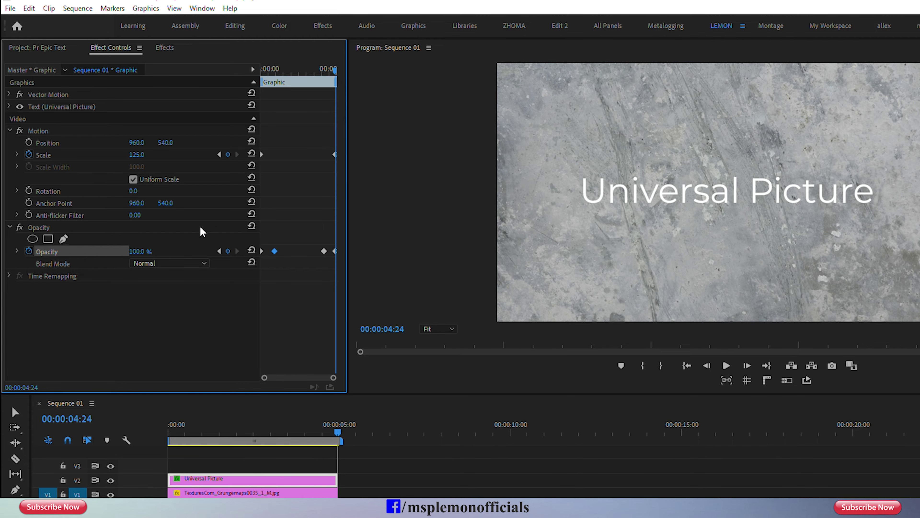
left_click_drag(145, 254, 133, 254)
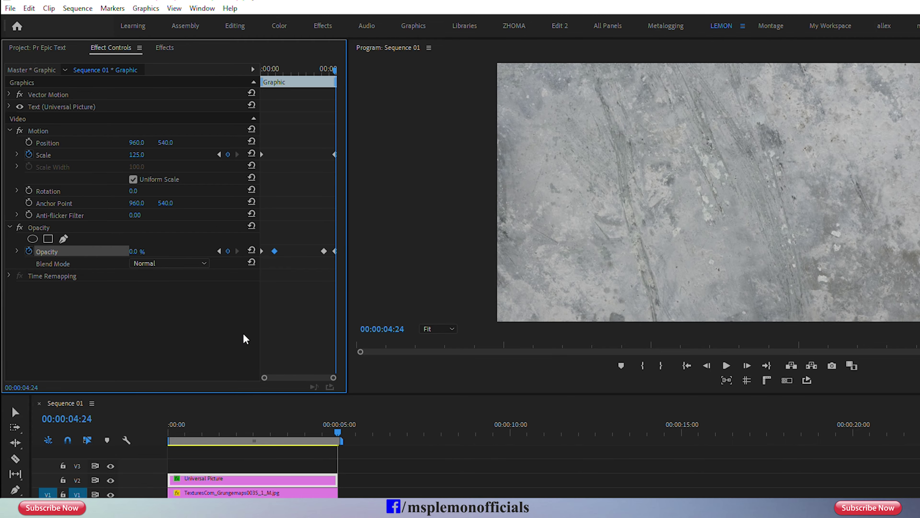
key("space")
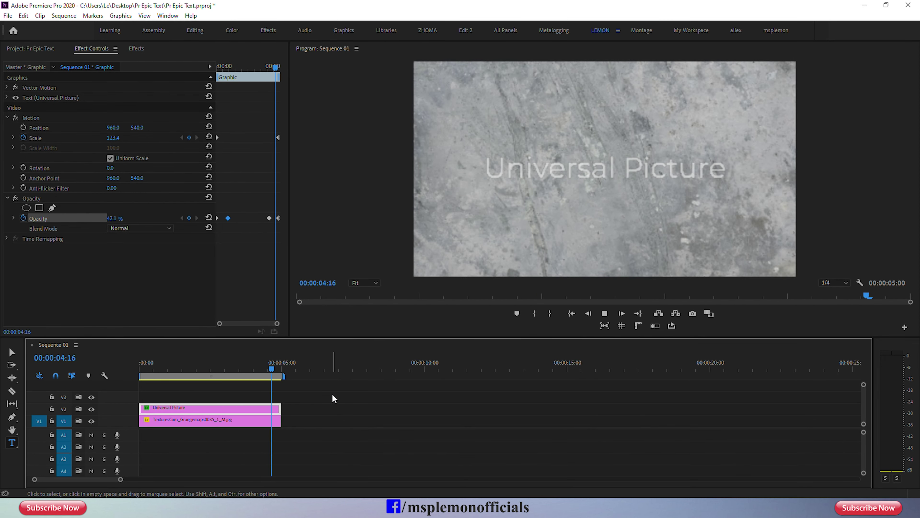
Move the Universal Picture title clip up to a new V4 track, leaving V2 and V3 empty.
key("Home")
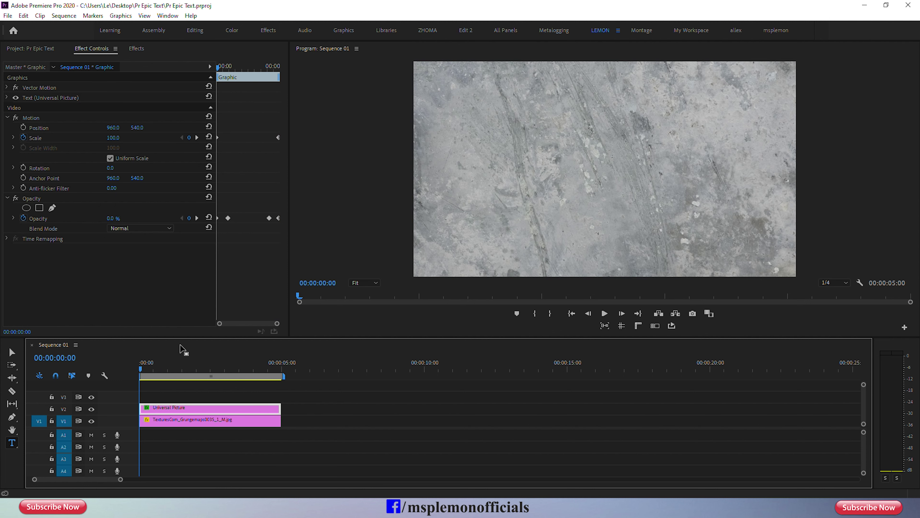
left_click_drag(180, 337, 181, 308)
mouse_move(129, 413)
left_mouse_down()
mouse_move(130, 439)
mouse_move(153, 390)
left_mouse_up()
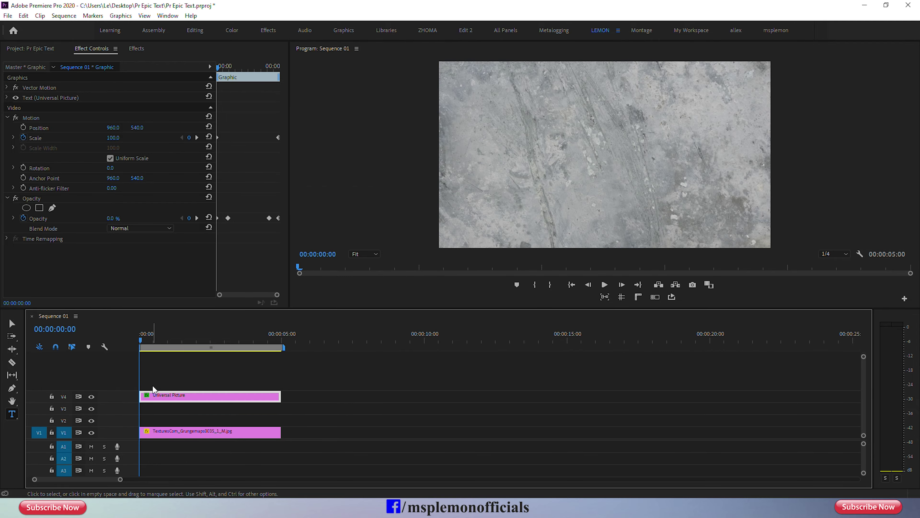
left_click(35, 49)
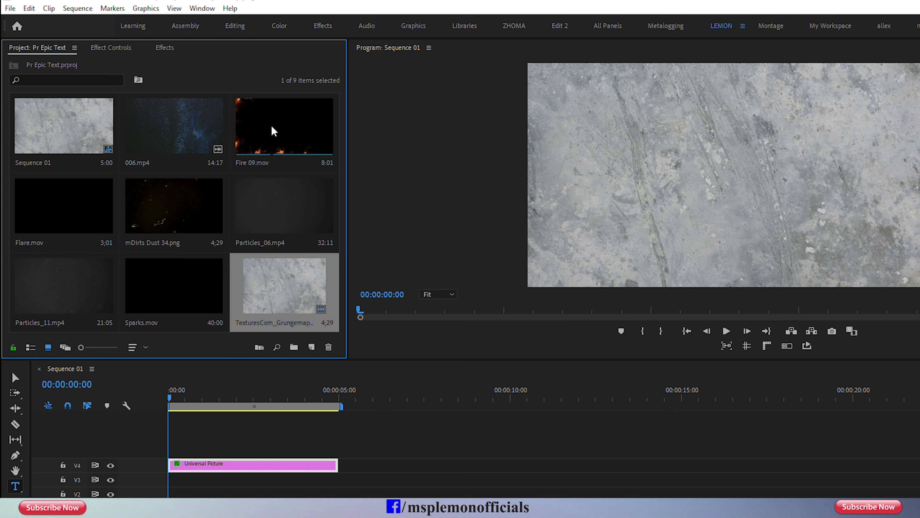
Place Fire 09.mov on V2 and trim its end to 5:00.
left_click_drag(273, 131, 154, 421)
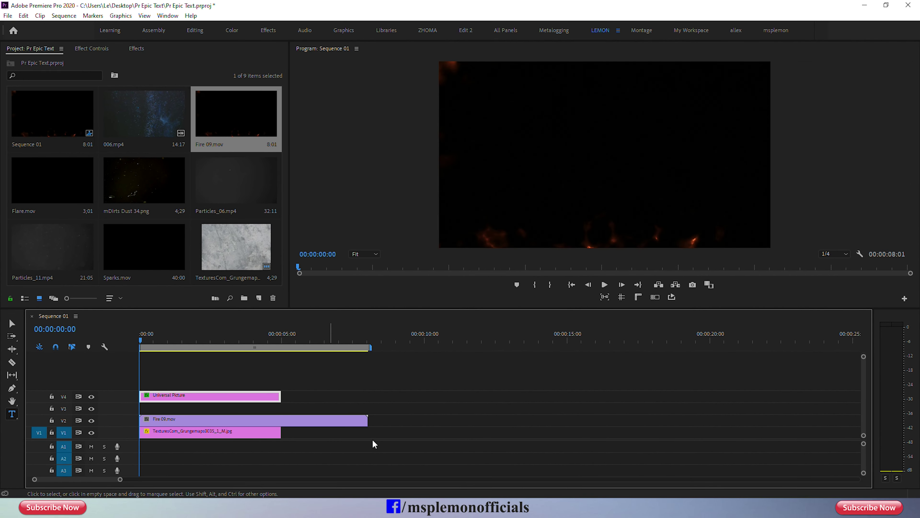
left_click_drag(368, 421, 284, 424)
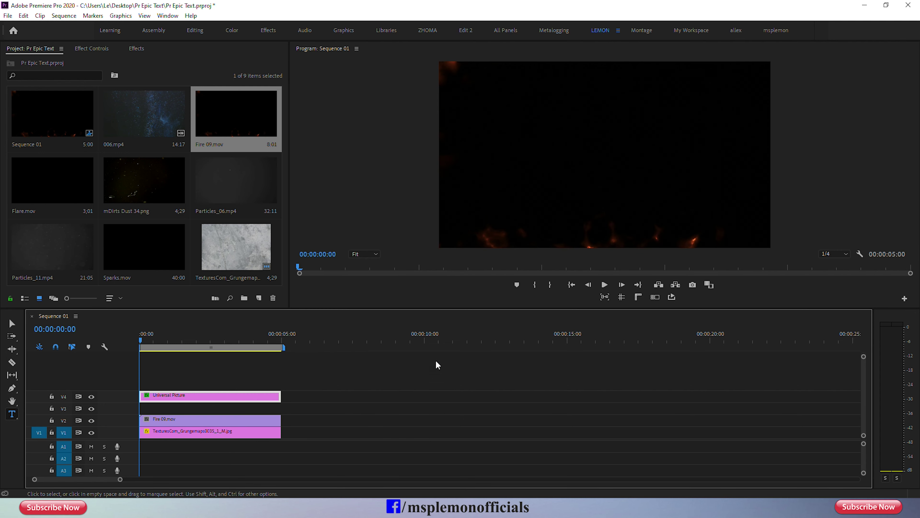
left_click(604, 285)
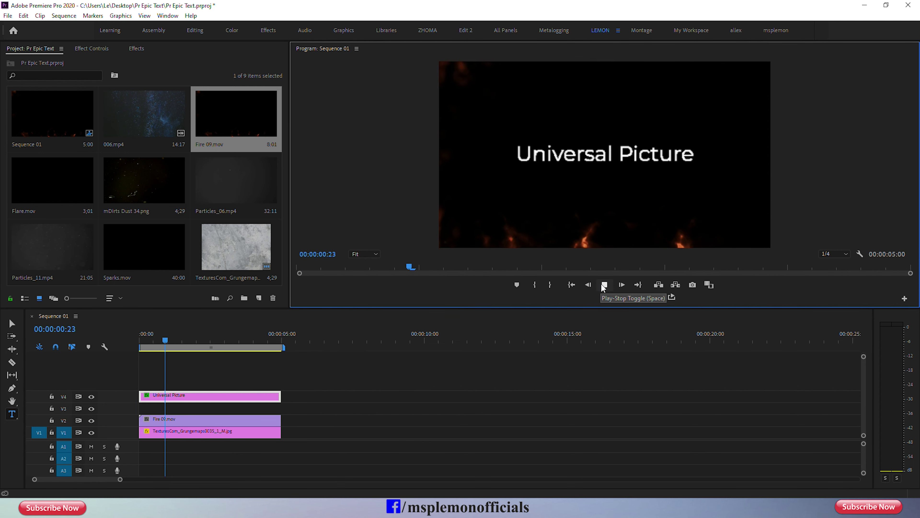
left_click(604, 284)
Set Fire 09.mov's blend mode to Overlay.
left_click(226, 422)
left_click(100, 49)
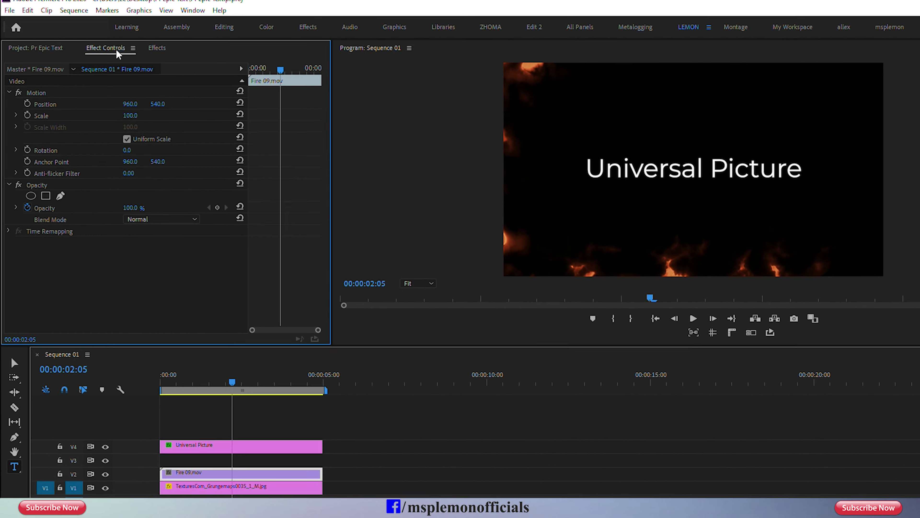
left_click(161, 219)
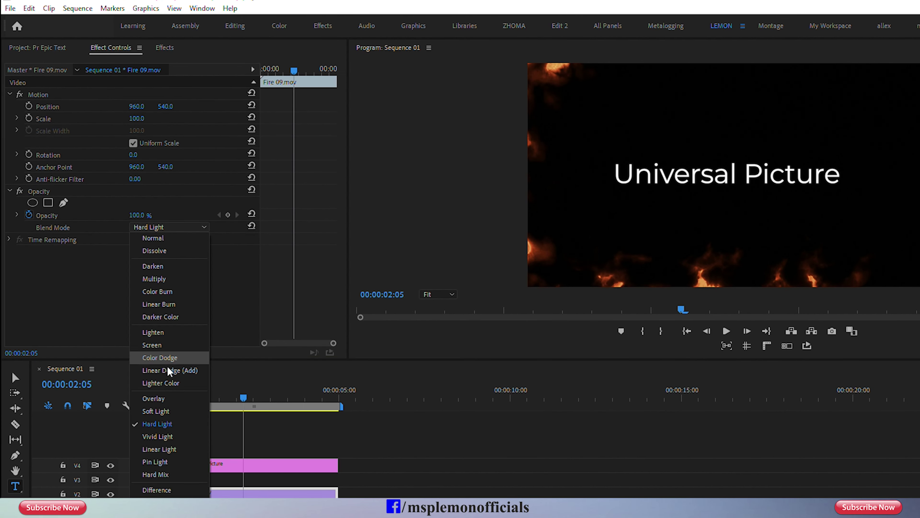
left_click(165, 400)
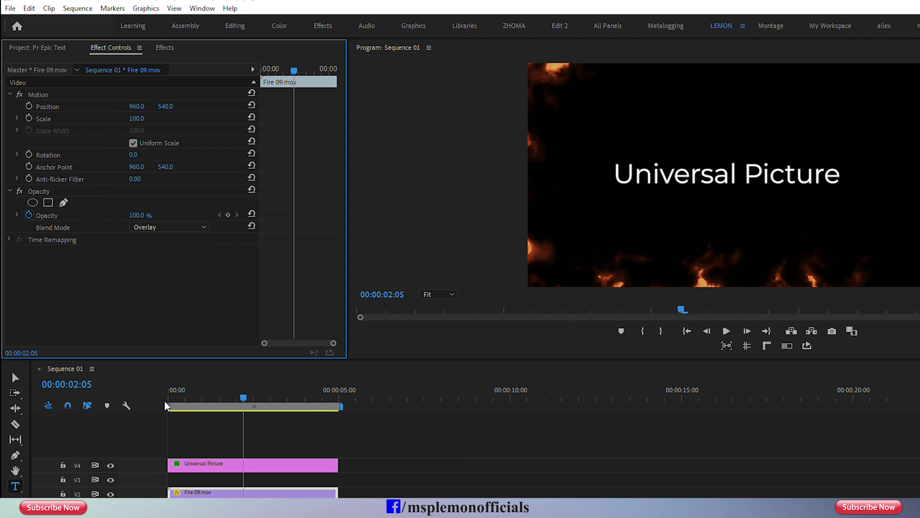
left_click(60, 48)
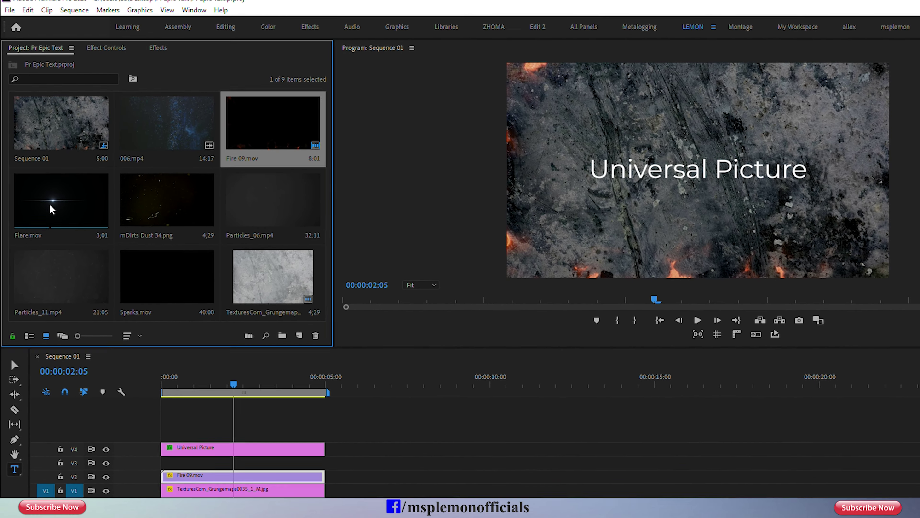
Add Flare.mov above the fire, nudge it slightly later, and blend it with Screen.
left_click_drag(51, 217, 172, 481)
left_click_drag(157, 440, 157, 440)
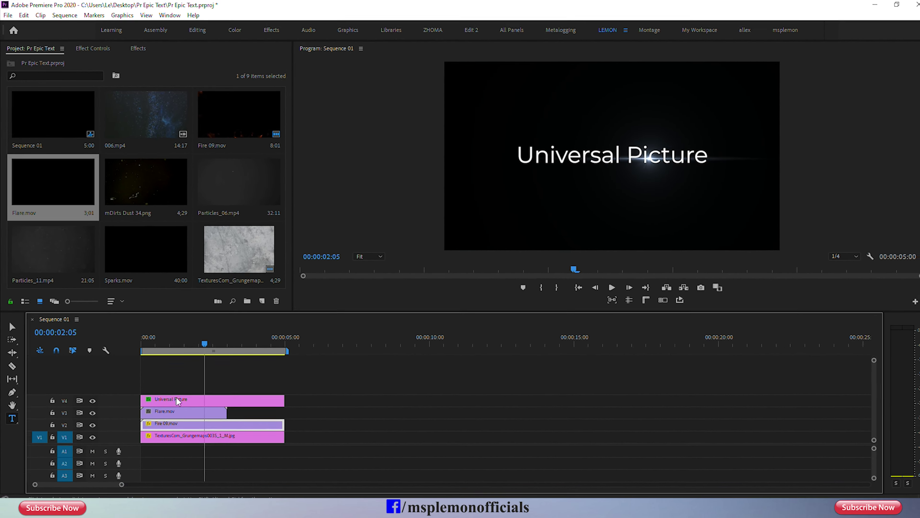
left_click_drag(192, 410, 199, 410)
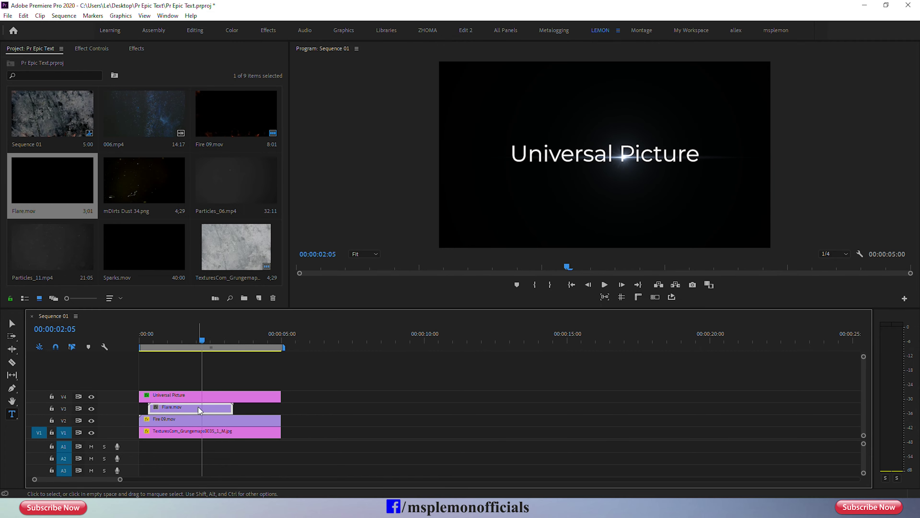
left_click(95, 48)
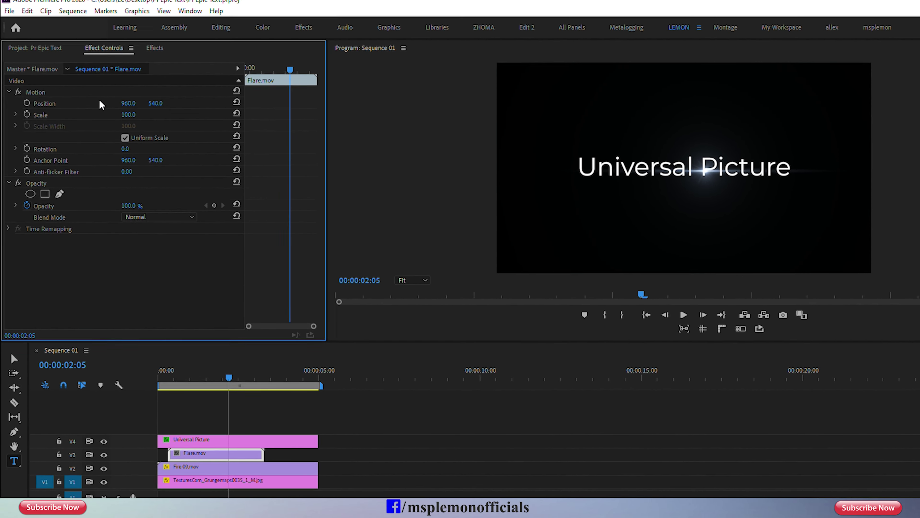
left_click(166, 227)
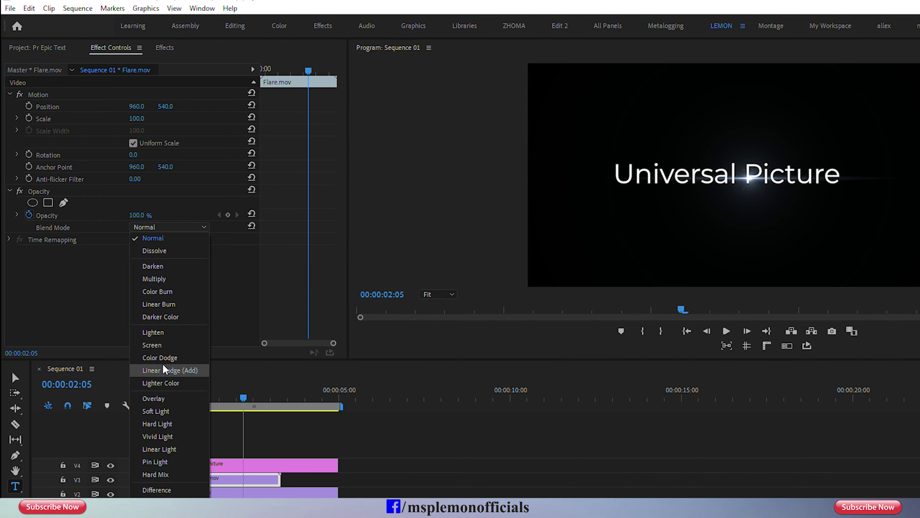
left_click(161, 344)
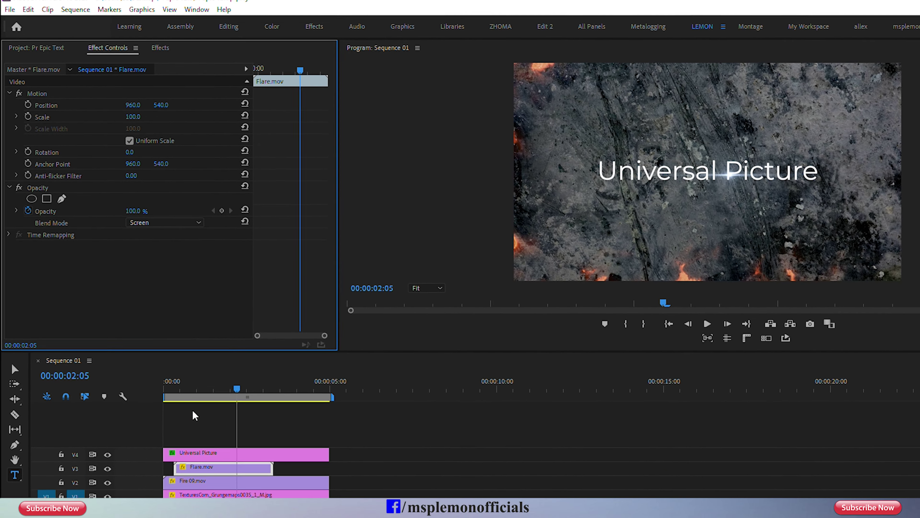
Lower the flare slightly in frame, preview, and select the title and Flare clips together.
mouse_move(153, 102)
left_mouse_down()
mouse_move(162, 103)
mouse_move(149, 100)
left_mouse_up()
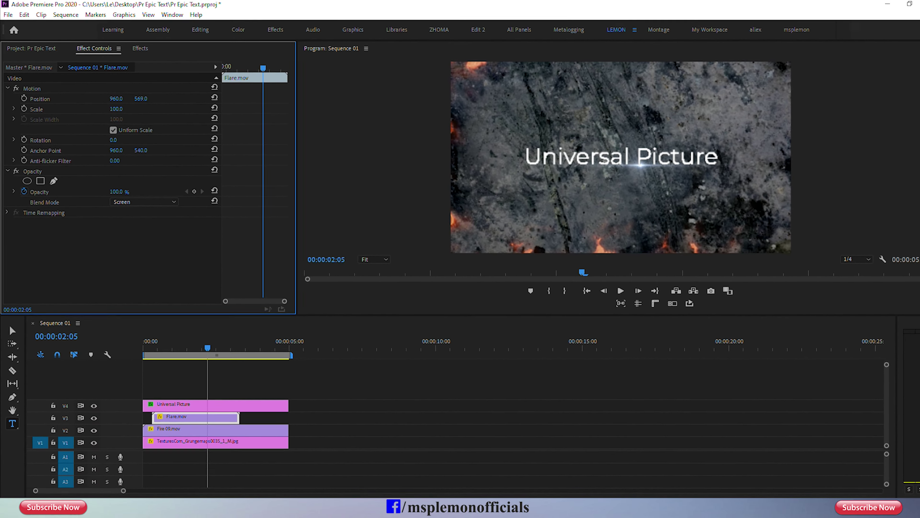
left_click_drag(152, 336, 132, 341)
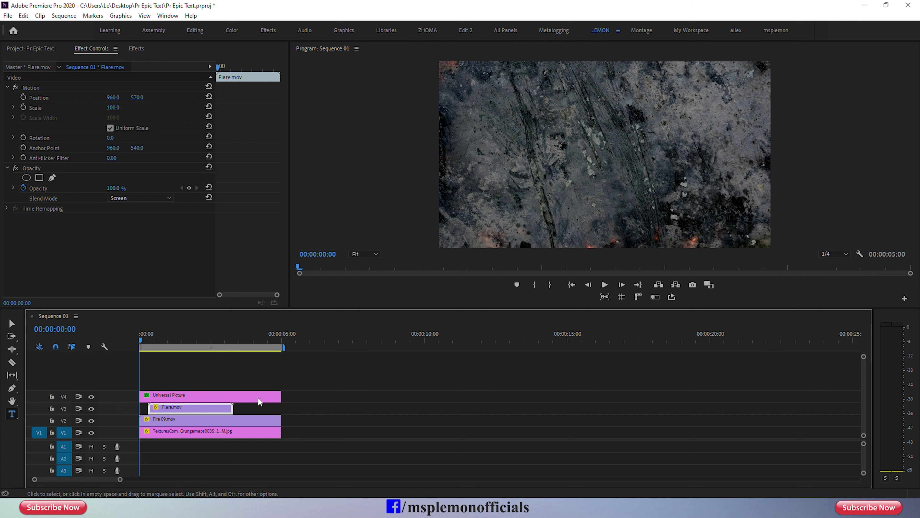
key("space")
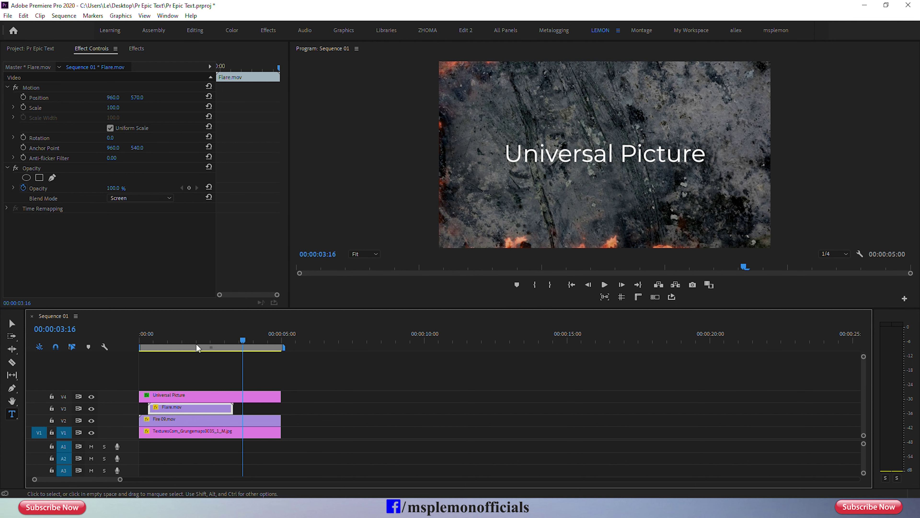
left_click_drag(197, 343, 201, 342)
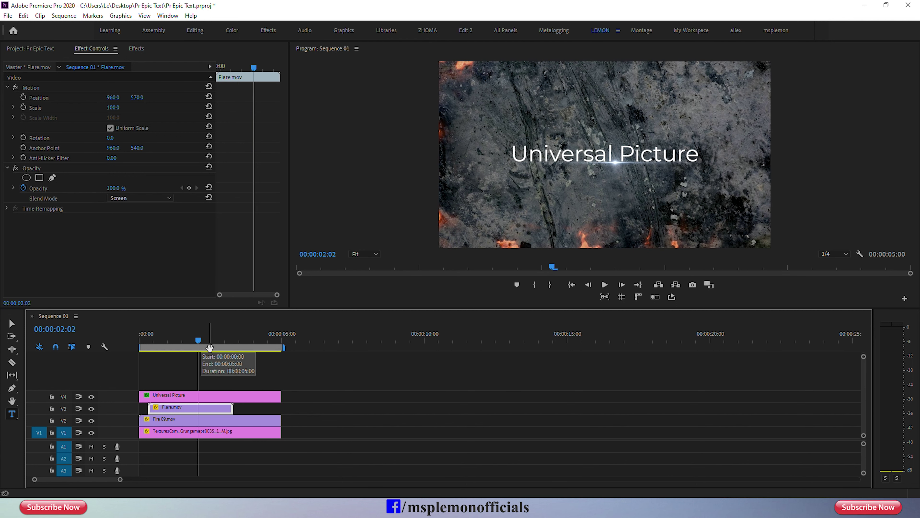
mouse_move(233, 382)
left_mouse_down()
mouse_move(192, 408)
mouse_move(192, 398)
left_mouse_up()
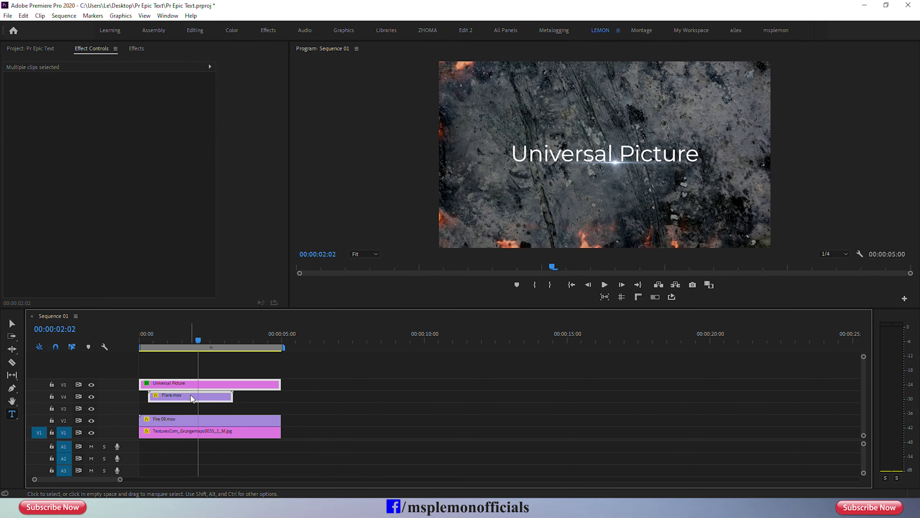
left_click(37, 48)
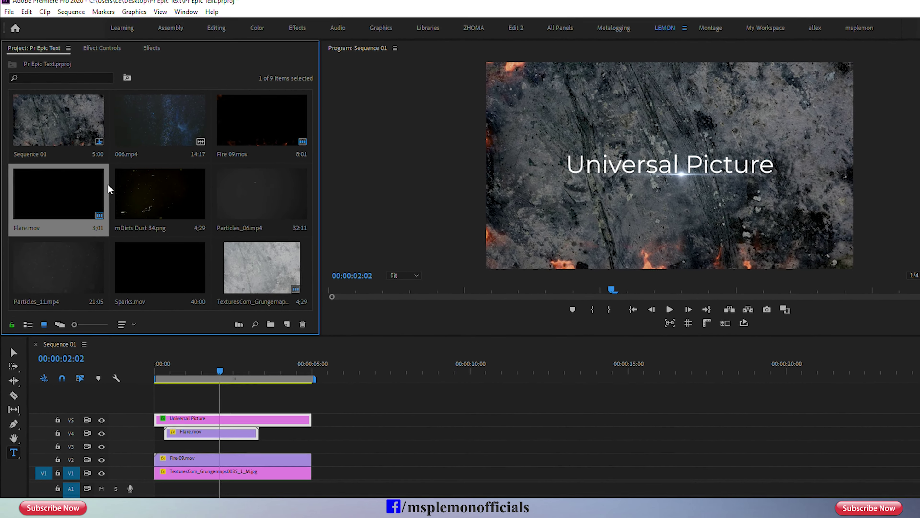
Place Particles_11.mp4 on V3, scale it to 152 and blend it with Multiply.
left_click_drag(76, 283, 172, 475)
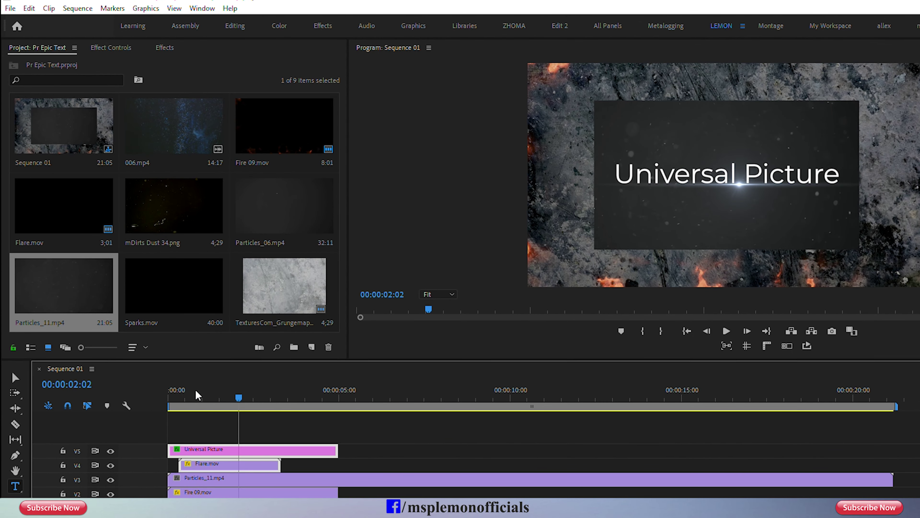
left_click(110, 49)
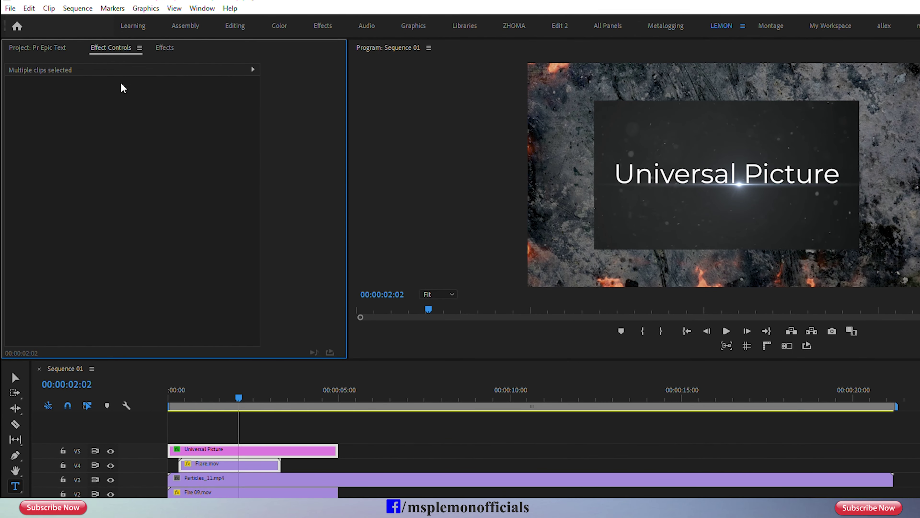
left_click(229, 485)
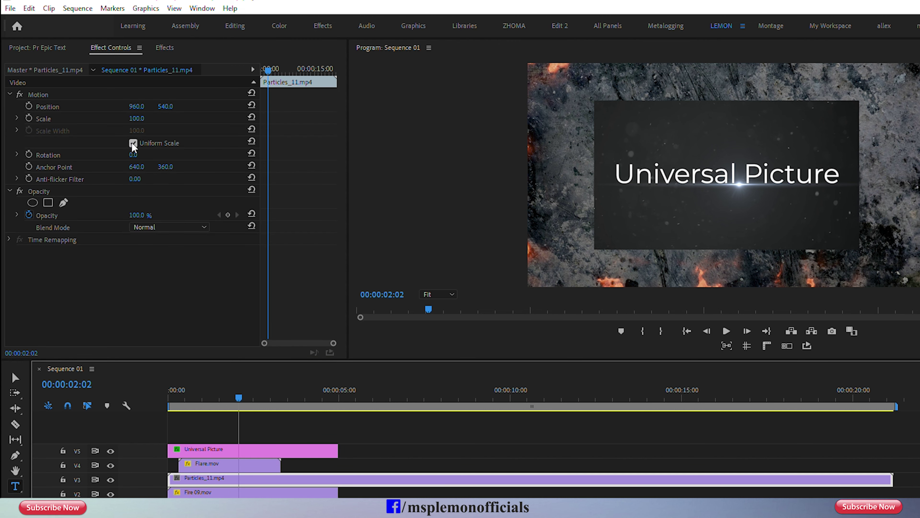
left_click_drag(137, 118, 154, 118)
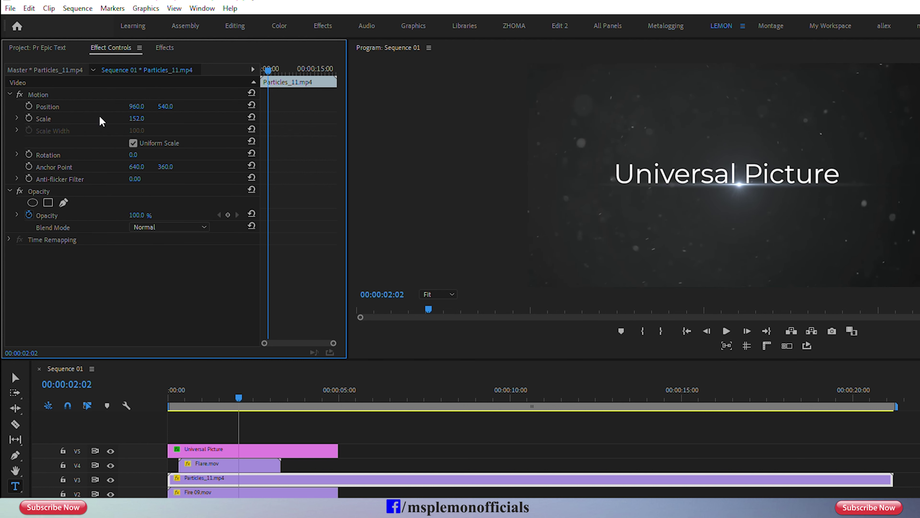
left_click(144, 227)
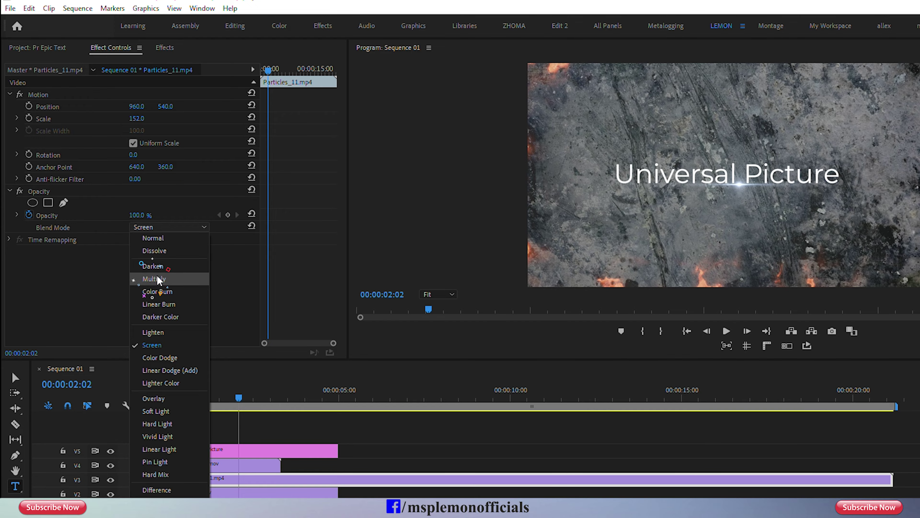
left_click(157, 275)
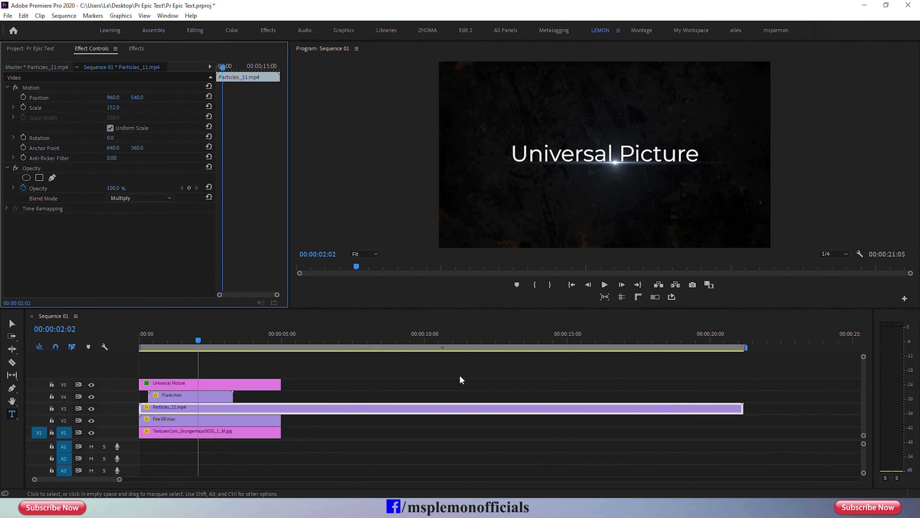
Trim Particles_11.mp4 to end at five seconds and preview the result.
left_click_drag(740, 409, 351, 418)
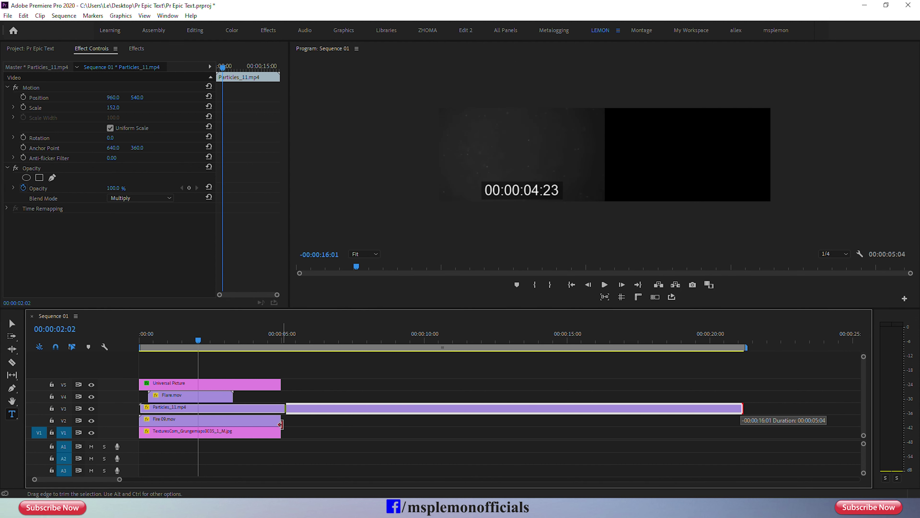
left_click_drag(281, 424, 282, 423)
key("space")
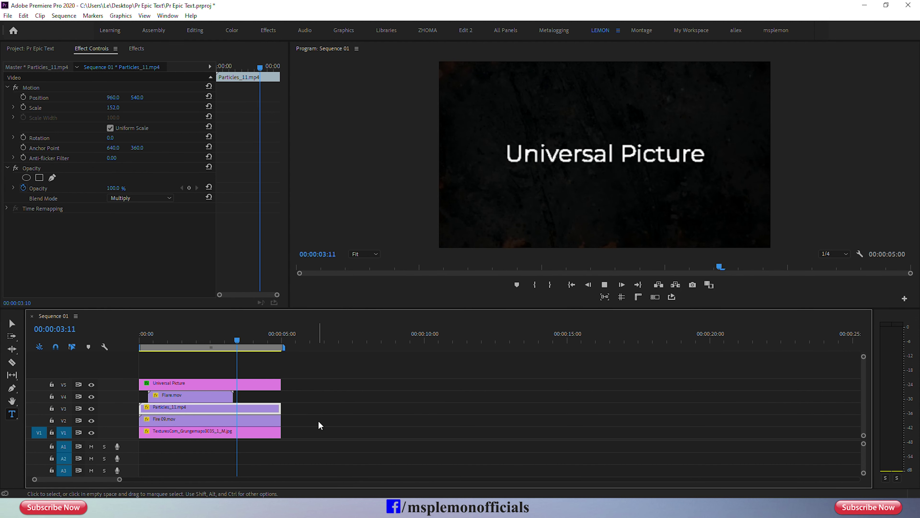
left_click(194, 337)
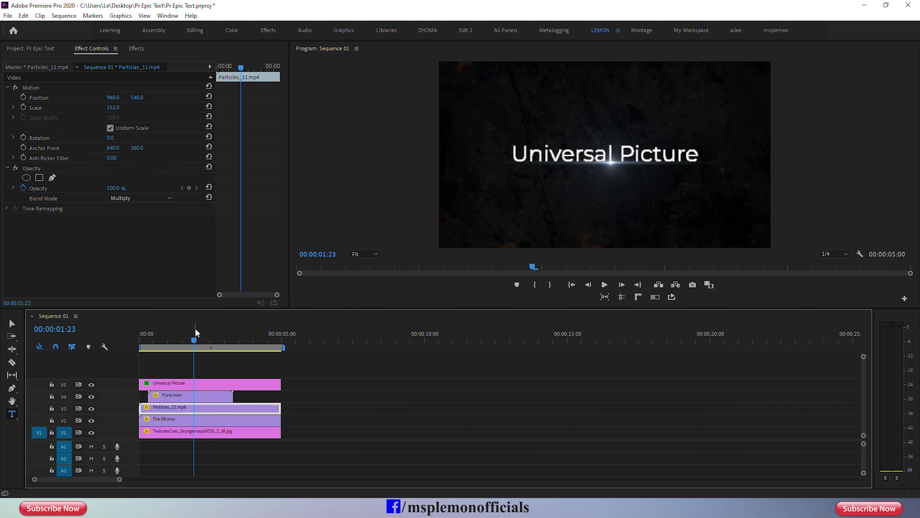
left_click(45, 49)
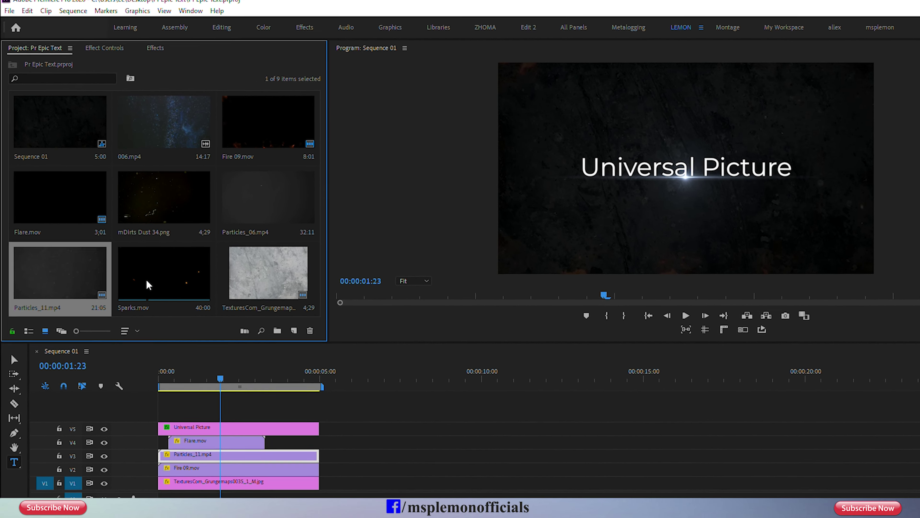
left_click_drag(148, 276, 170, 412)
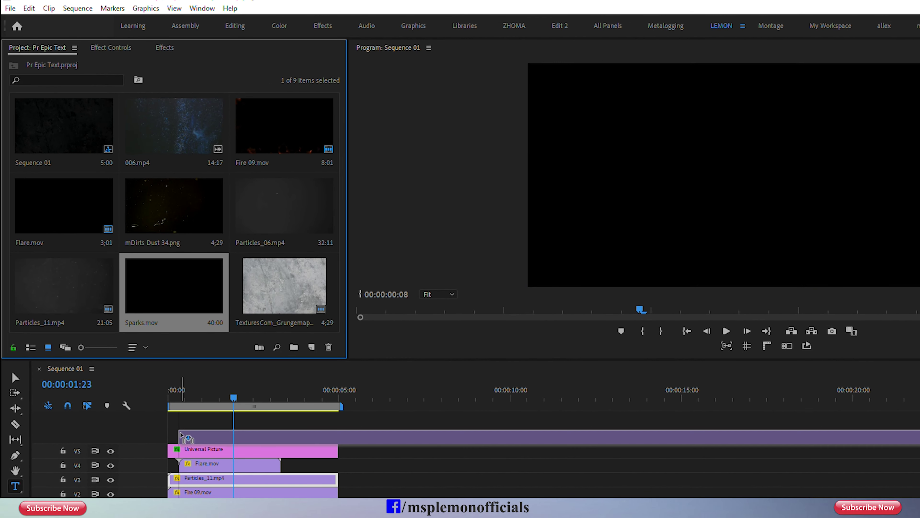
Place Sparks.mov on a new V6 track and set its blend mode to Screen.
left_click_drag(170, 443, 171, 443)
left_click(215, 440)
left_click(111, 48)
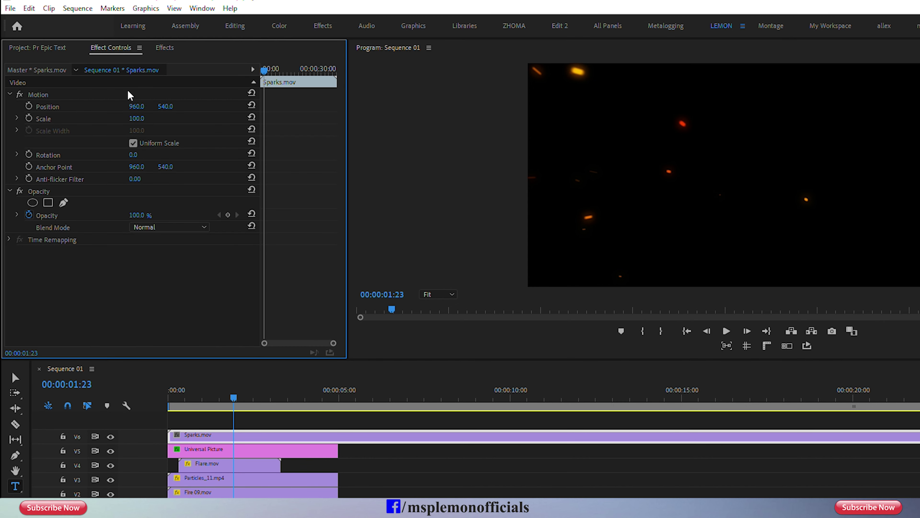
left_click(149, 226)
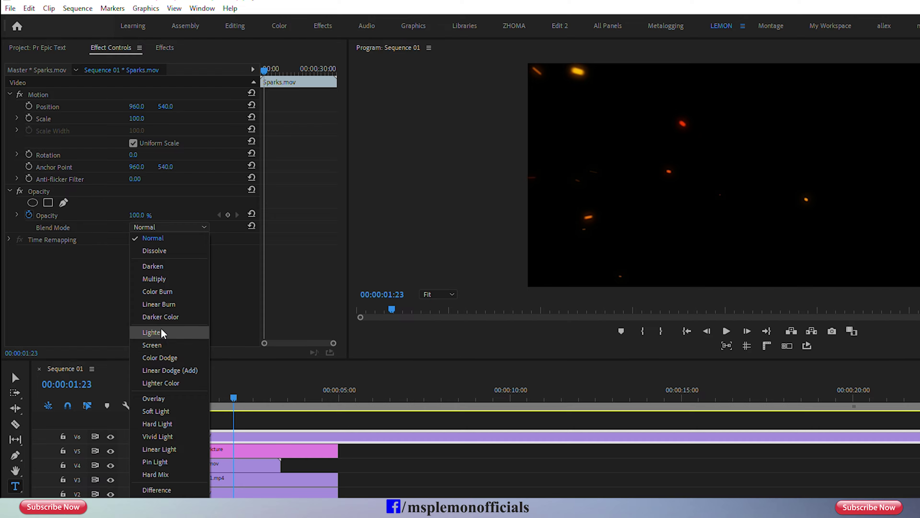
left_click(152, 345)
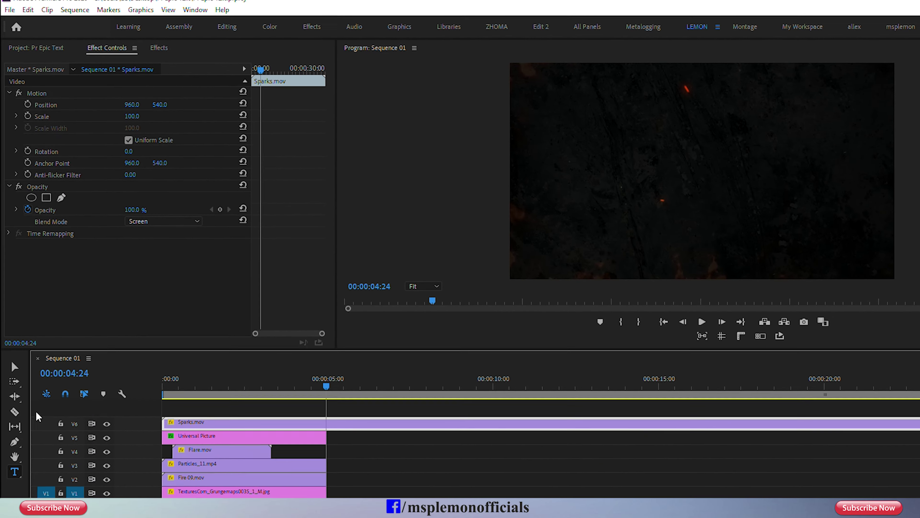
Cut Sparks.mov at 4:24, delete the remainder, and play the sequence from the start.
left_click(14, 405)
left_click(319, 417)
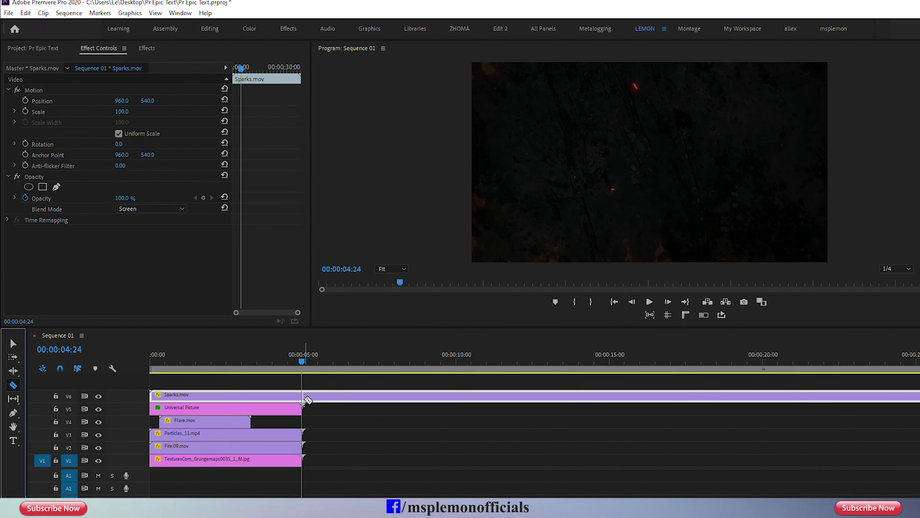
left_click(13, 338)
left_click(313, 390)
key("Delete")
left_click(137, 342)
key("space")
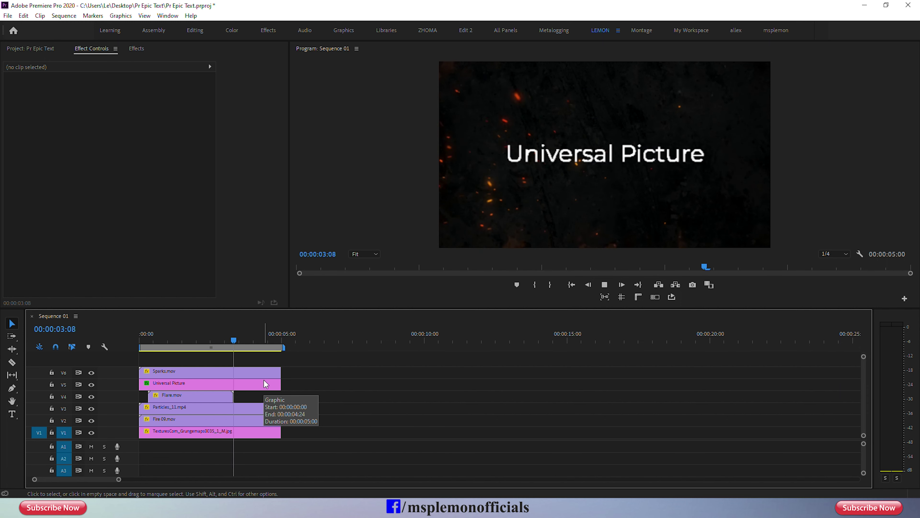
key("space")
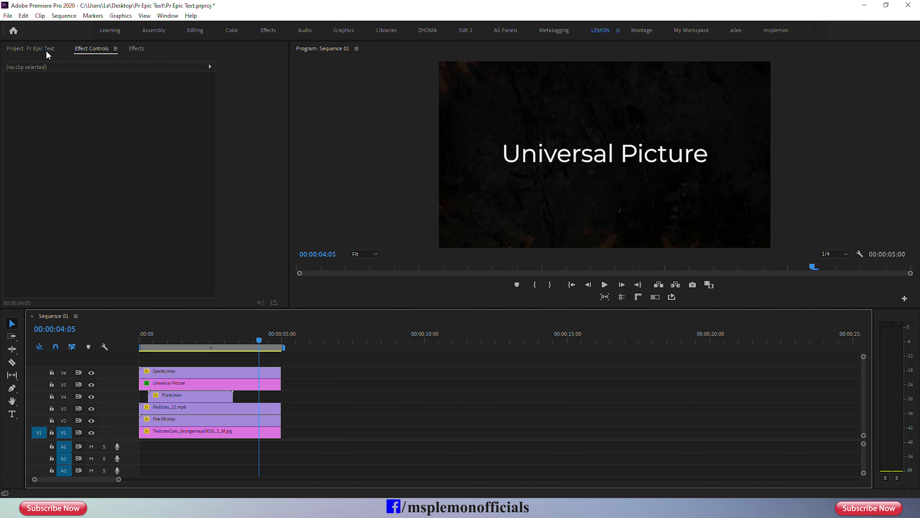
Place Particles_06.mp4 on a new V7 track and cut it to end at five seconds.
left_click(48, 51)
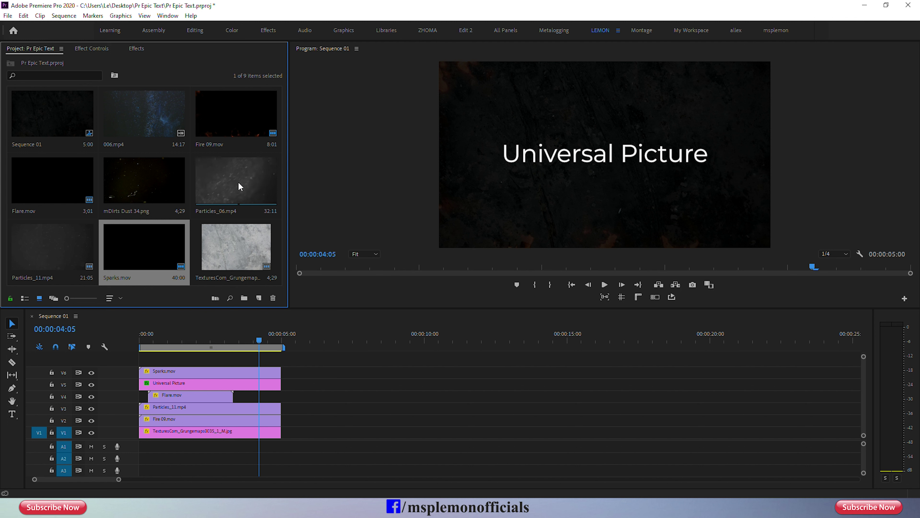
mouse_move(233, 181)
left_mouse_down()
mouse_move(216, 311)
mouse_move(198, 354)
left_mouse_up()
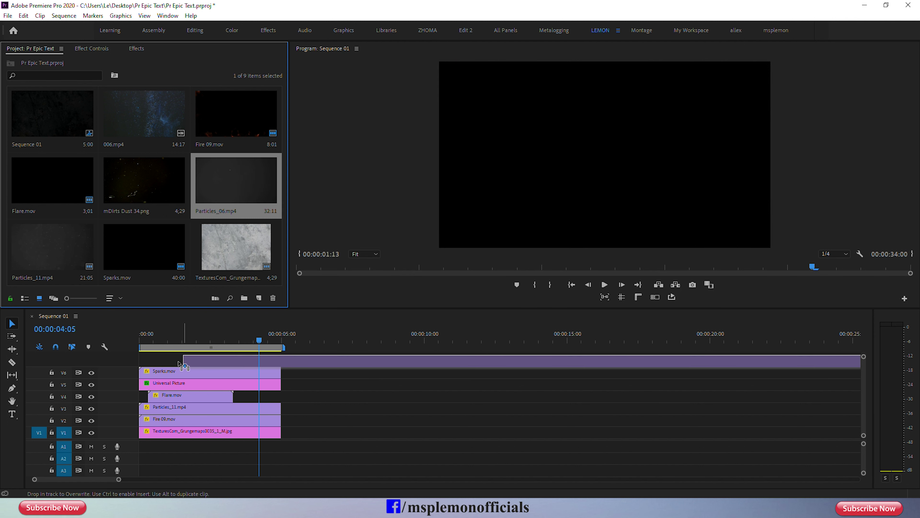
left_click_drag(141, 368, 142, 362)
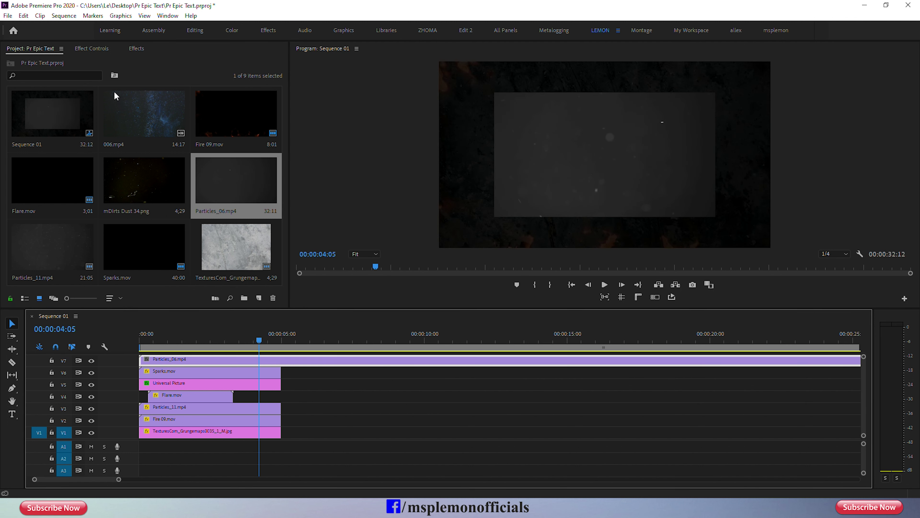
left_click(15, 363)
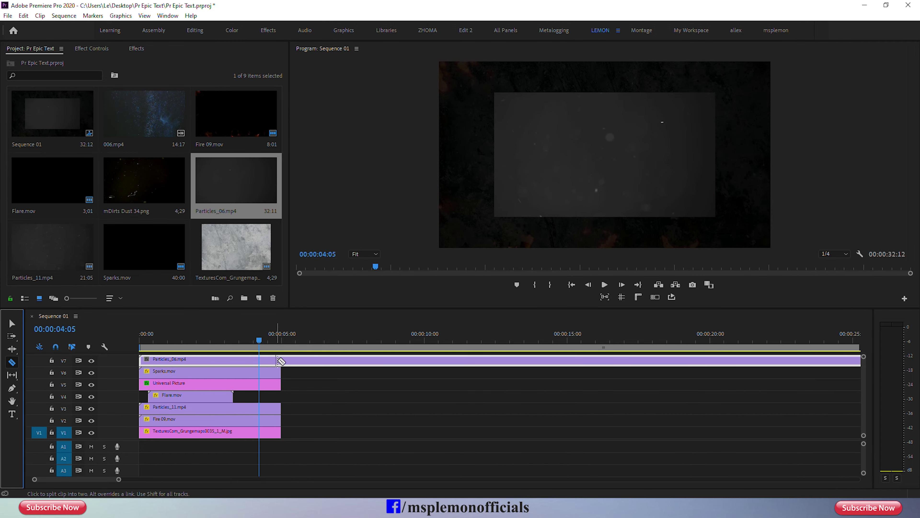
left_click(282, 360)
left_click(12, 323)
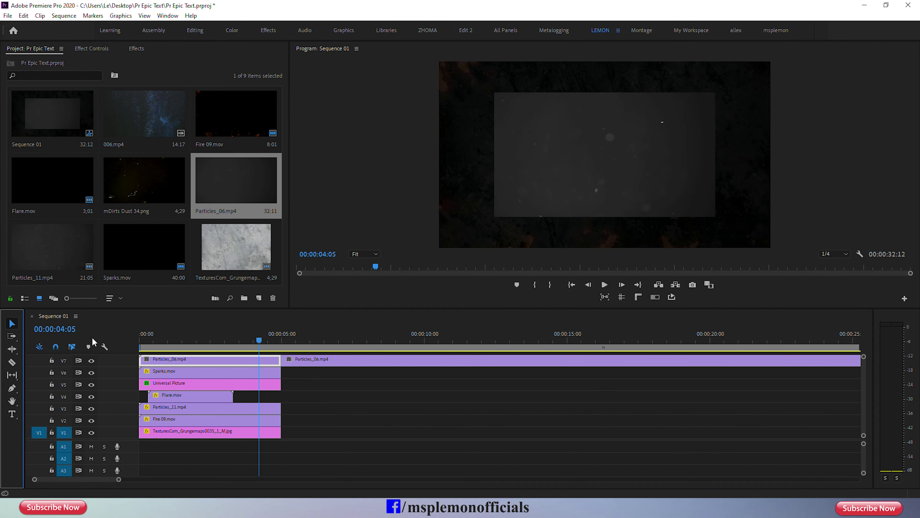
left_click(306, 361)
key("Delete")
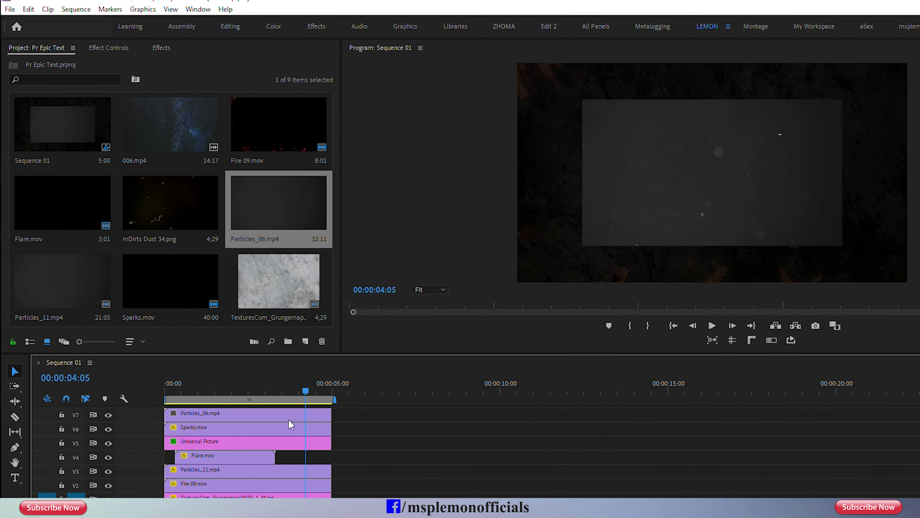
Scale Particles_06.mp4 to about 151 and set its blend mode to Screen.
left_click(282, 423)
left_click(117, 48)
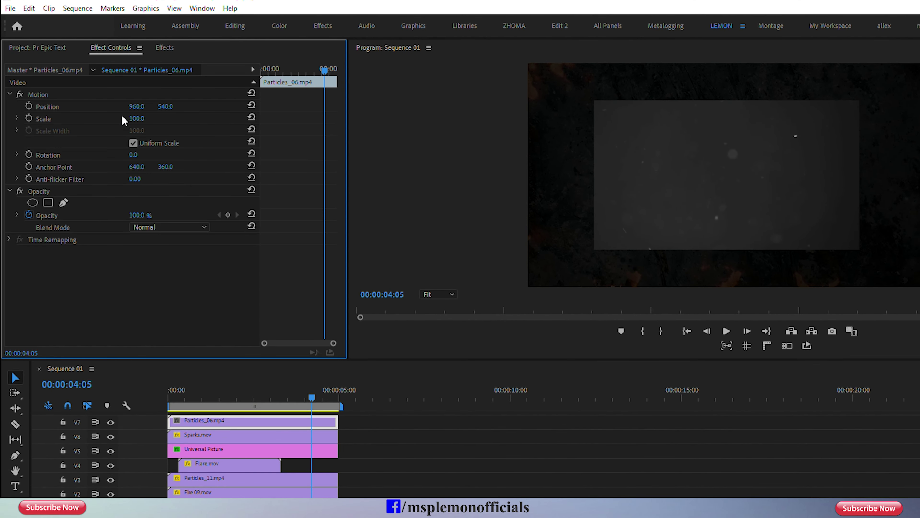
left_click_drag(136, 118, 155, 118)
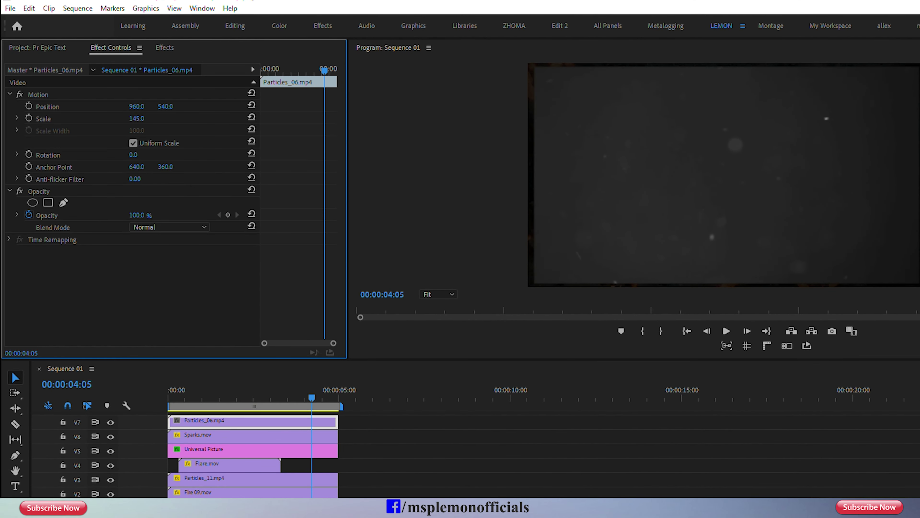
left_click(153, 226)
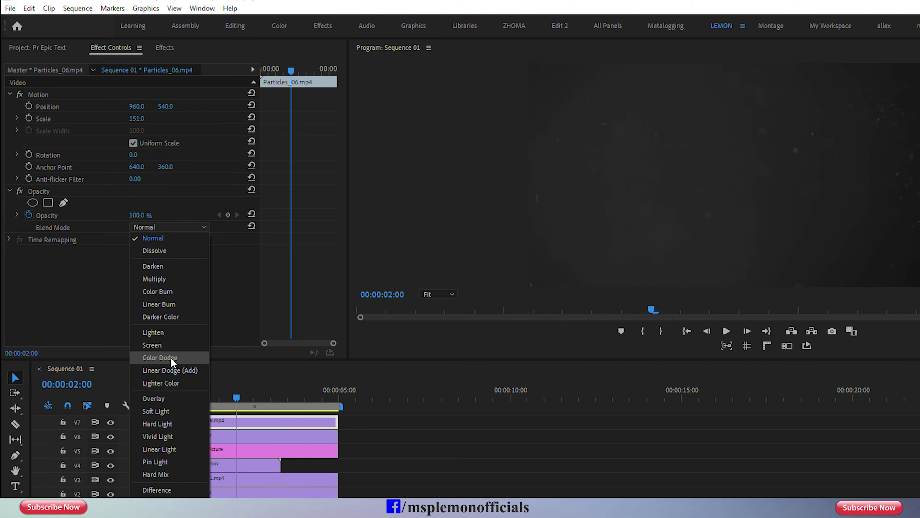
left_click(168, 346)
Play the composite, scrub back to about 00:00:01:13, and select mDirts Dust 34.png in the bin.
key("space")
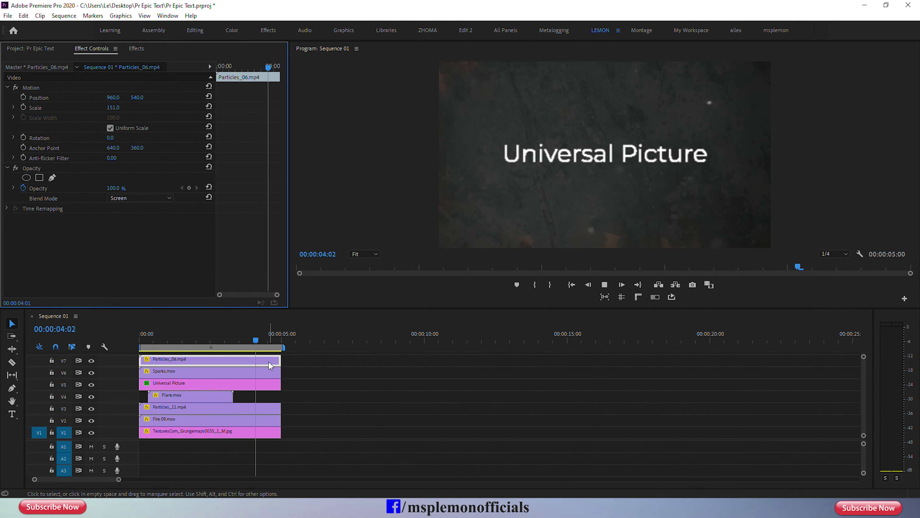
left_click_drag(220, 341, 183, 341)
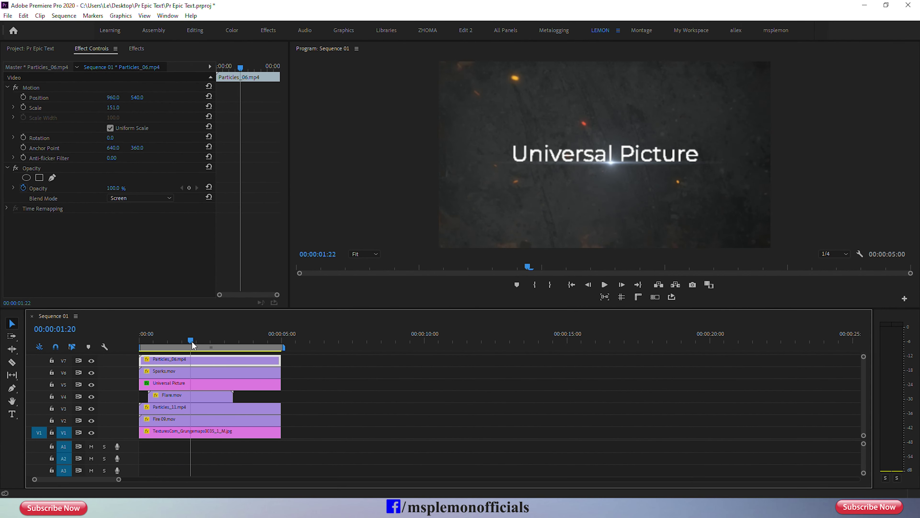
left_click(37, 51)
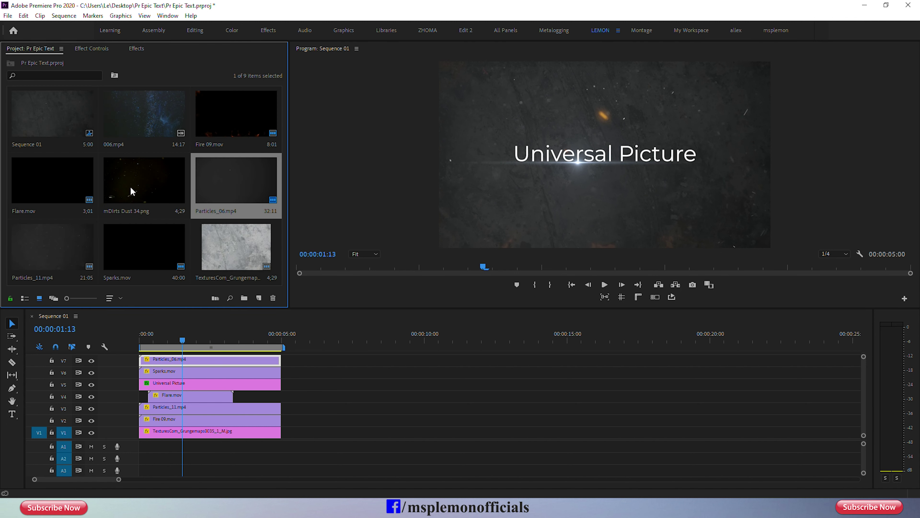
left_click(138, 185)
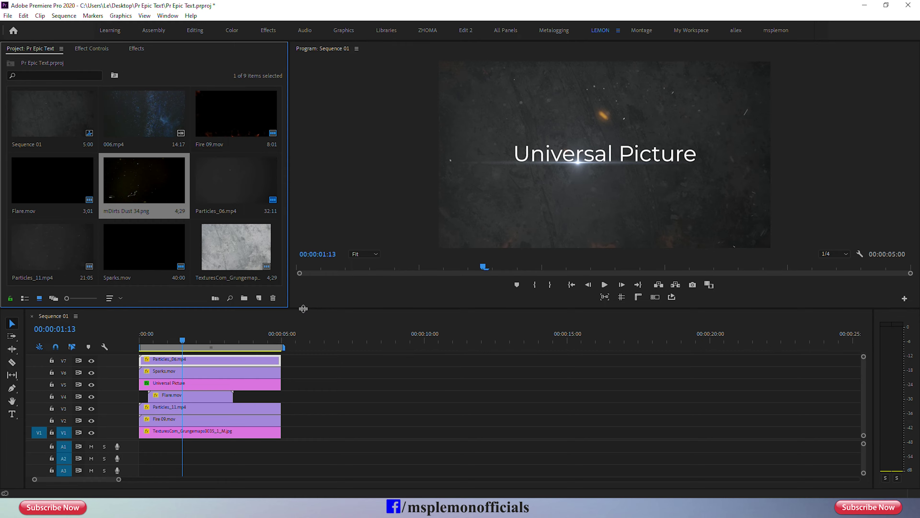
Place mDirts Dust 34.png on V8 with Screen blending, then pick 006.mp4 in the bin.
left_click_drag(303, 308, 303, 292)
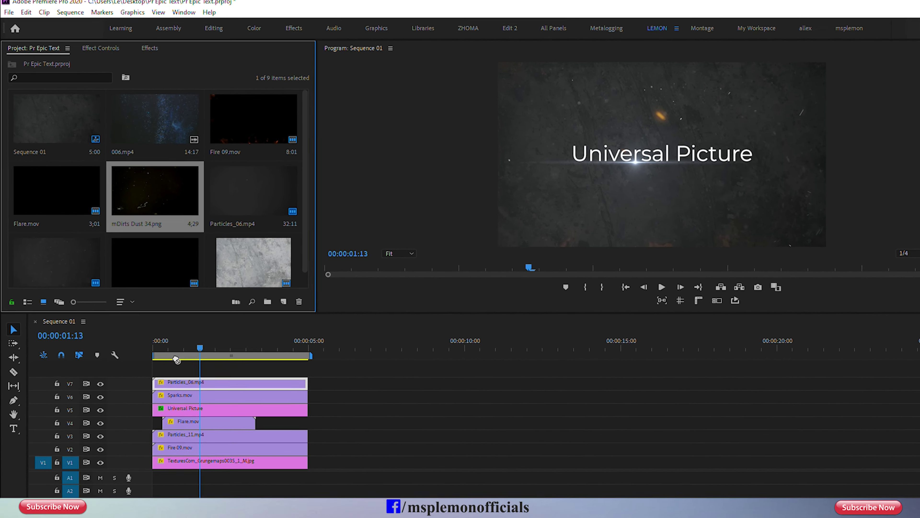
left_click_drag(177, 360, 188, 375)
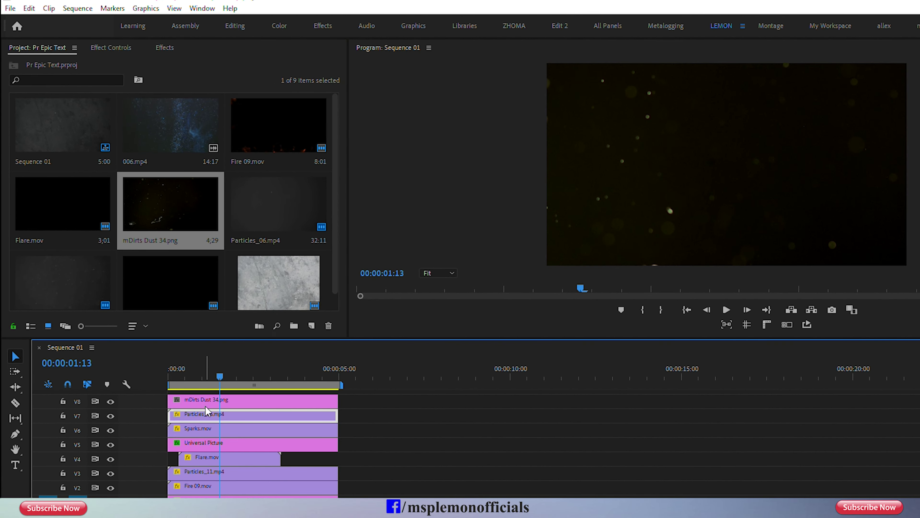
left_click(206, 402)
left_click(105, 52)
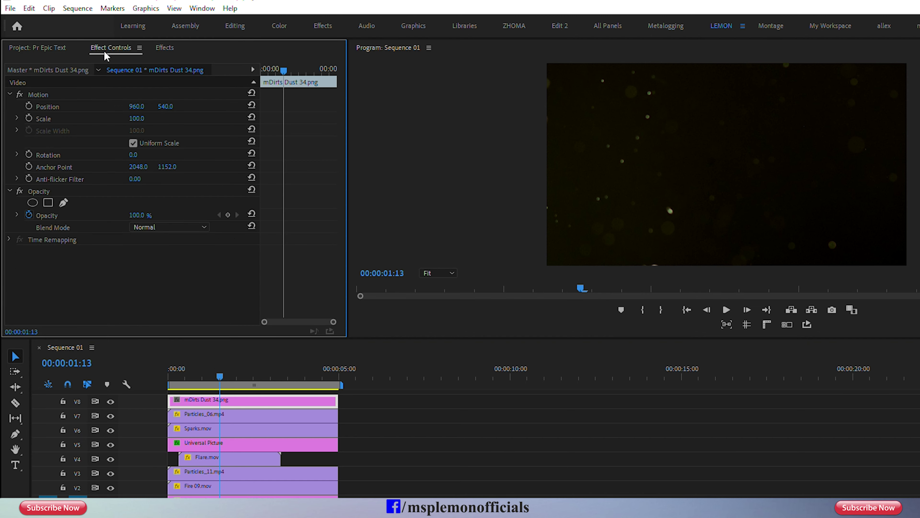
left_click(154, 227)
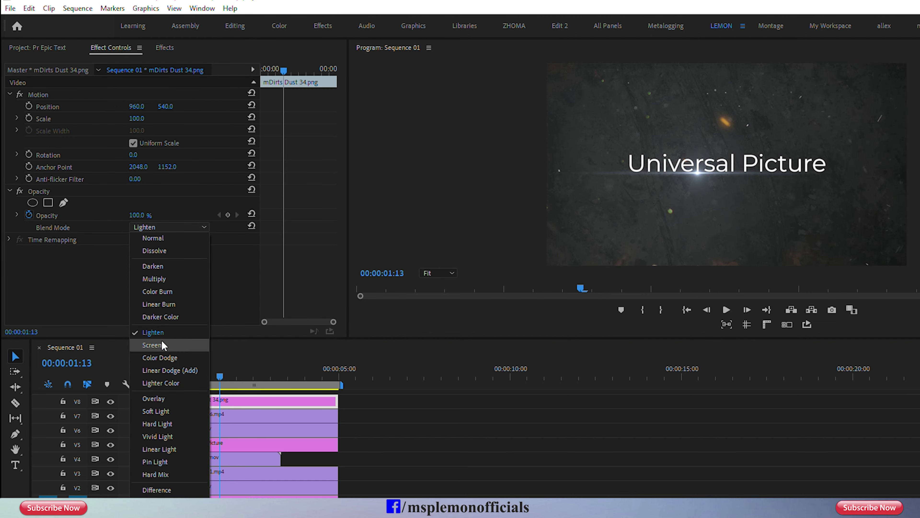
left_click(162, 344)
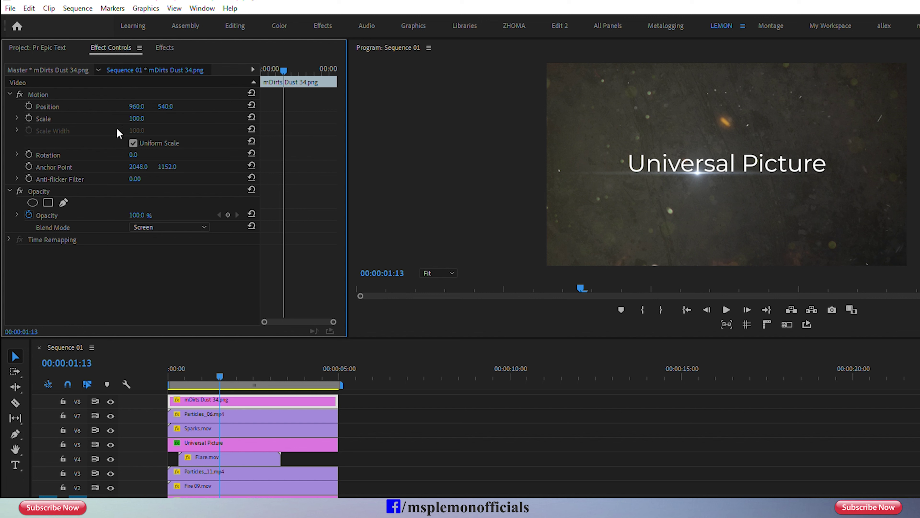
left_click(50, 51)
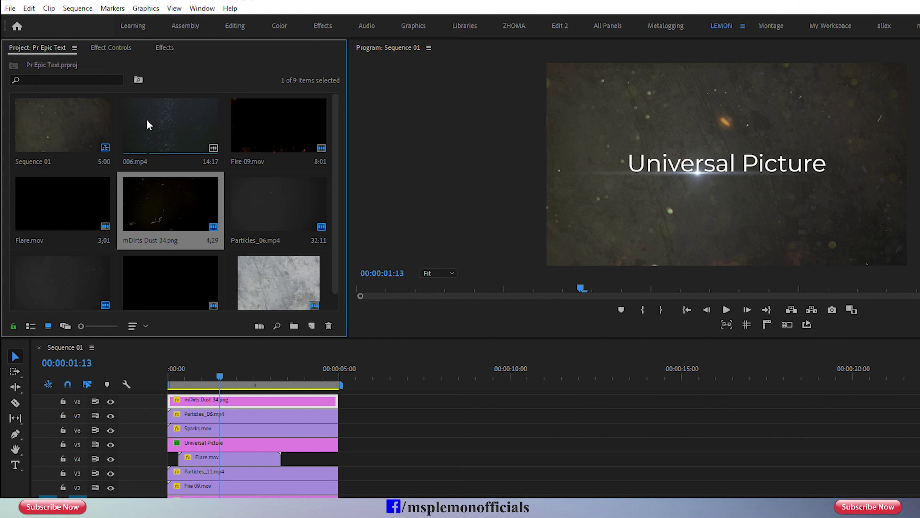
left_click(170, 130)
Place 006.mp4 on a new V9 track and set its blend mode to Color Dodge.
mouse_move(206, 382)
left_mouse_down()
mouse_move(203, 394)
mouse_move(177, 394)
left_mouse_up()
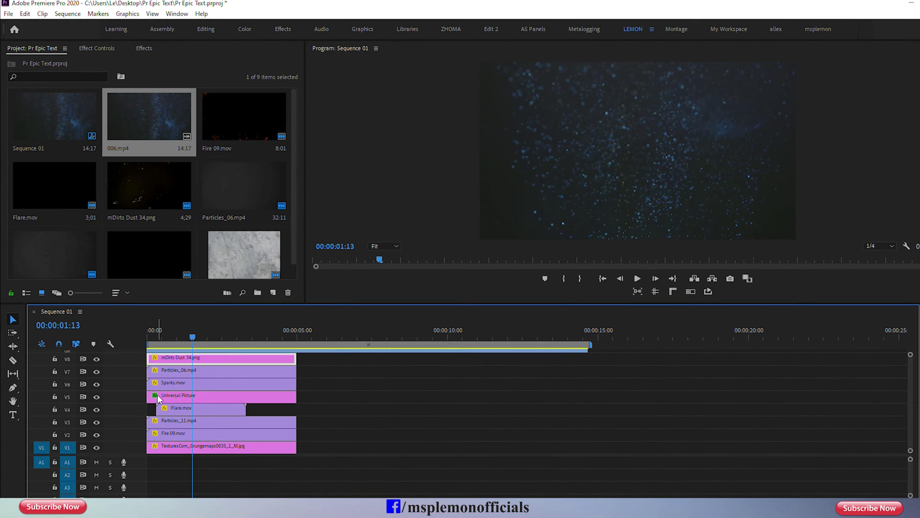
scroll(213, 371, "up", 2)
left_click(203, 351)
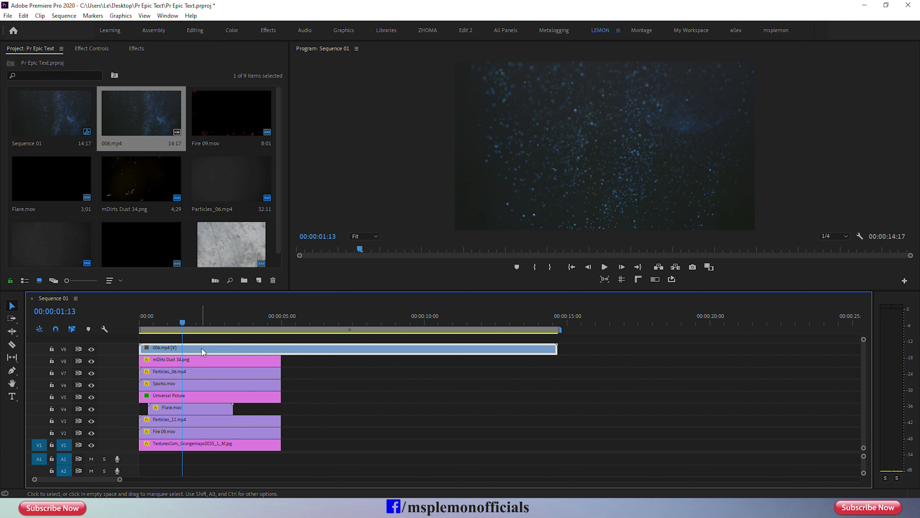
left_click(85, 49)
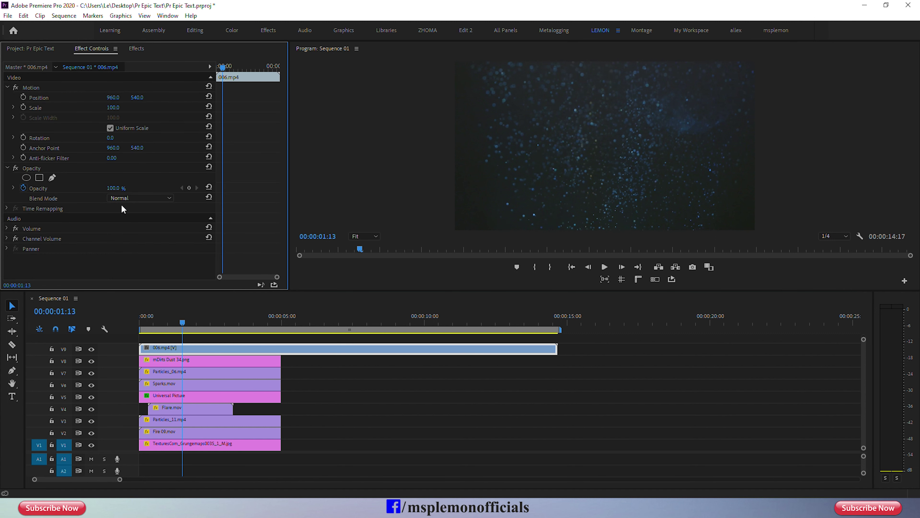
left_click(133, 198)
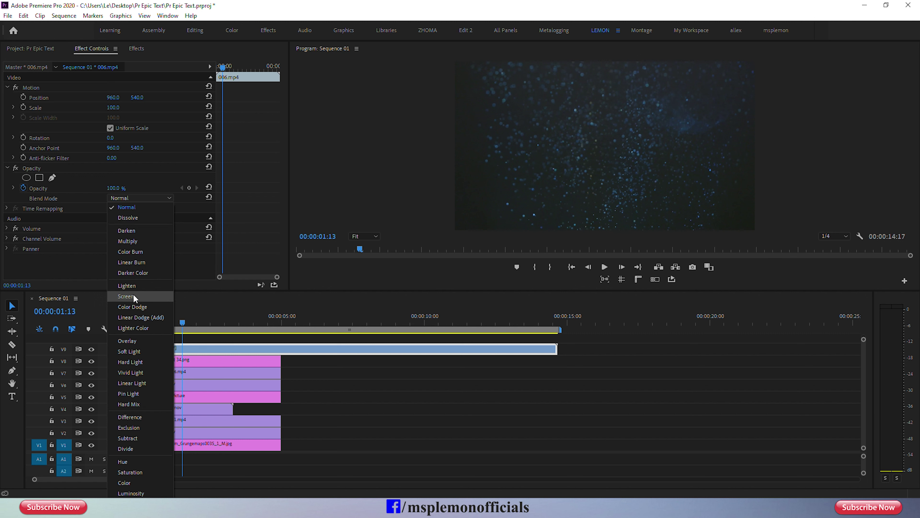
left_click(133, 305)
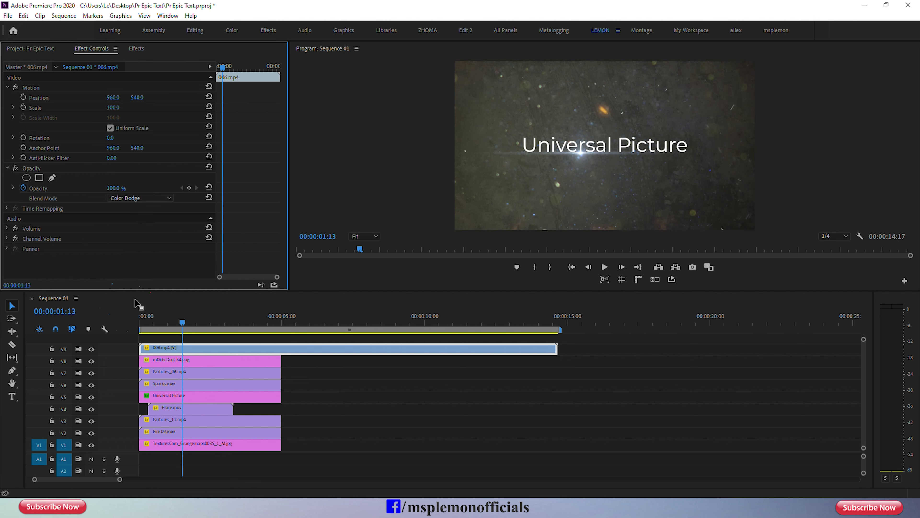
Preview the composite and trim 006.mp4 to end at 00:00:05:00.
left_click(140, 323)
key("space")
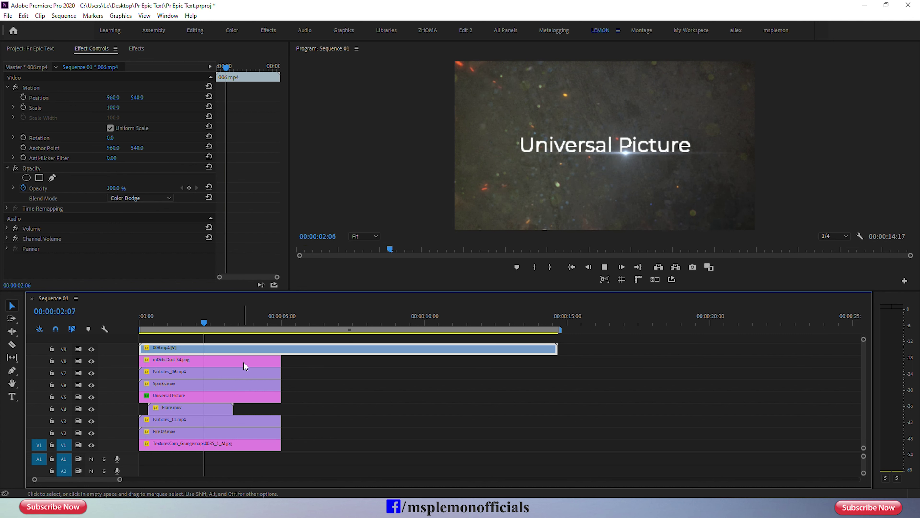
key("space")
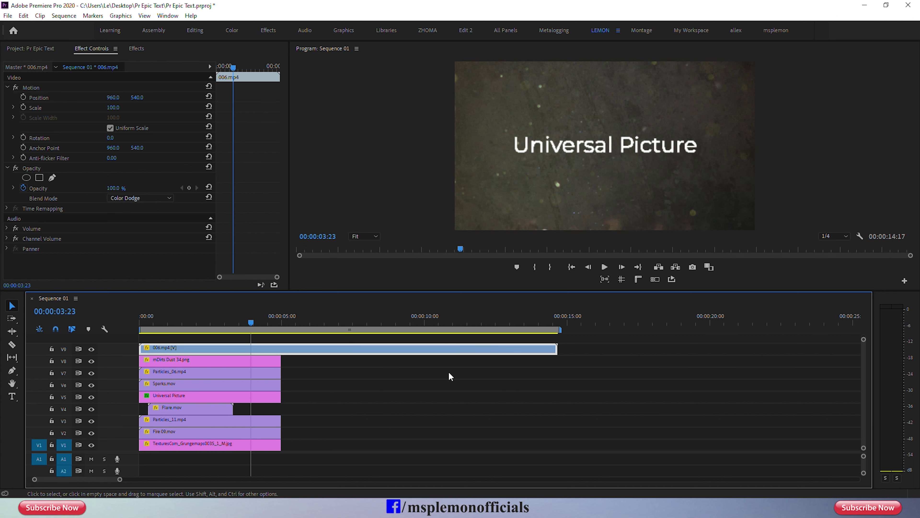
left_click_drag(550, 350, 281, 353)
left_click(300, 400)
key("space")
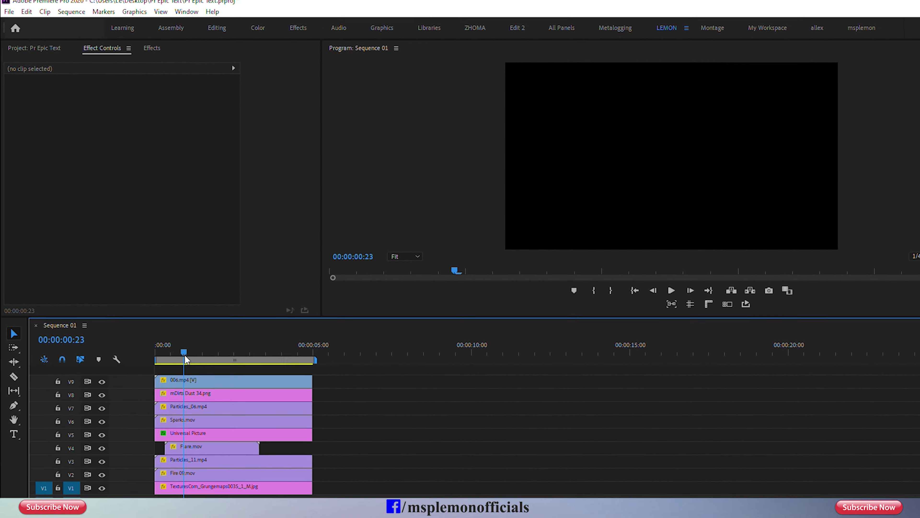
left_click_drag(191, 339, 175, 340)
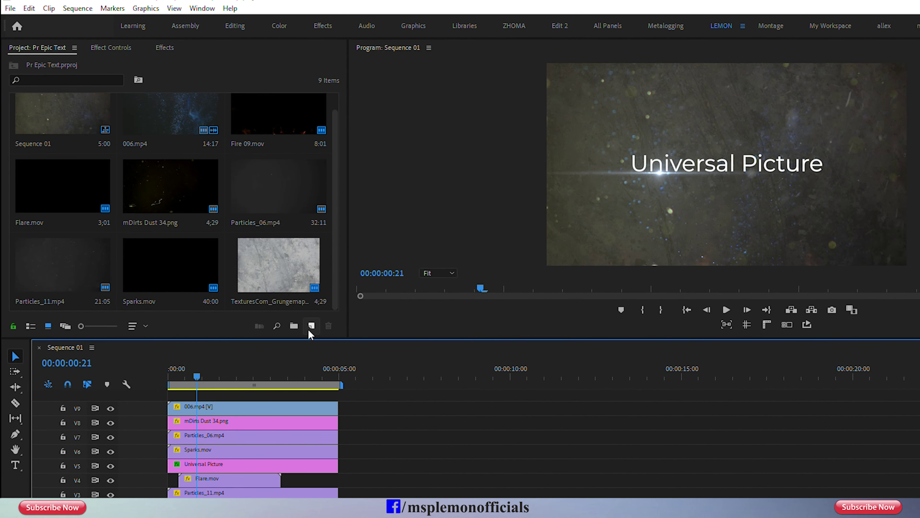
Create a Black Video item and place it on a new V10 track.
left_click(311, 326)
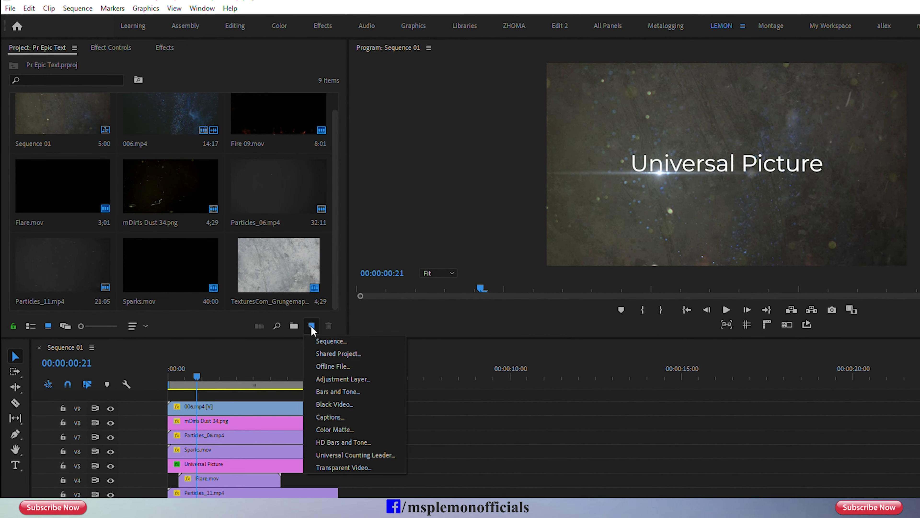
left_click(342, 405)
left_click(573, 332)
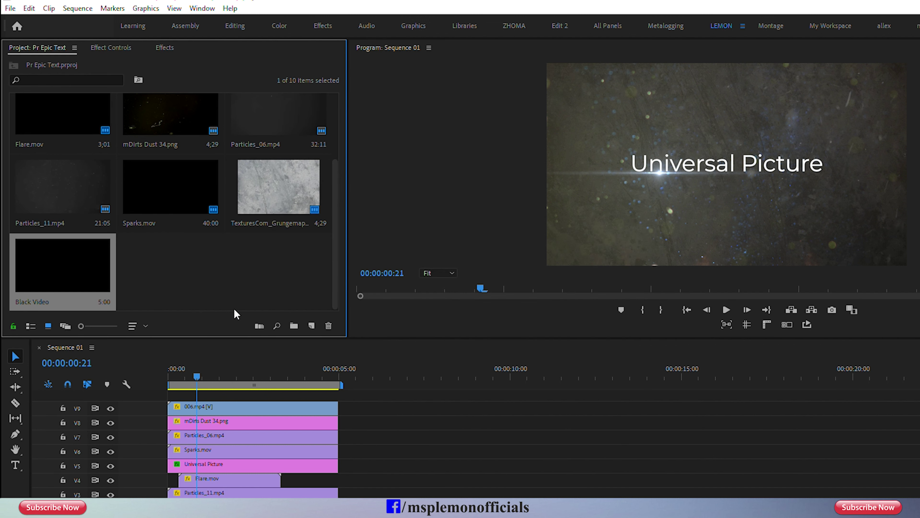
mouse_move(107, 299)
left_mouse_down()
mouse_move(175, 400)
mouse_move(214, 401)
left_mouse_up()
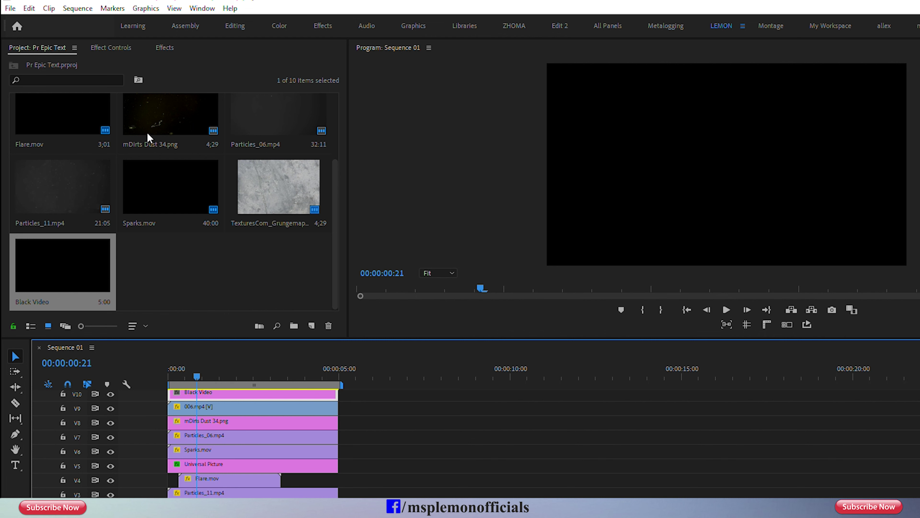
Add an elliptical Opacity mask to the Black Video and enlarge it to fill the frame.
left_click(112, 48)
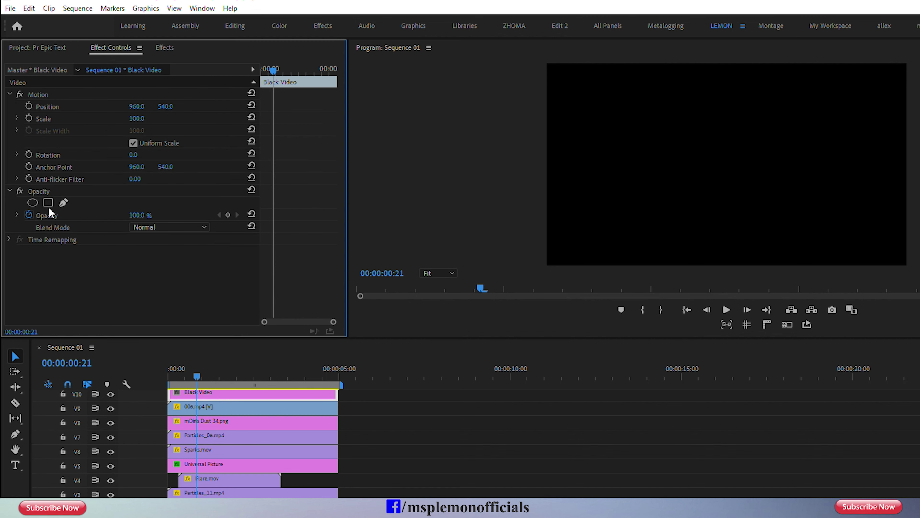
left_click(33, 203)
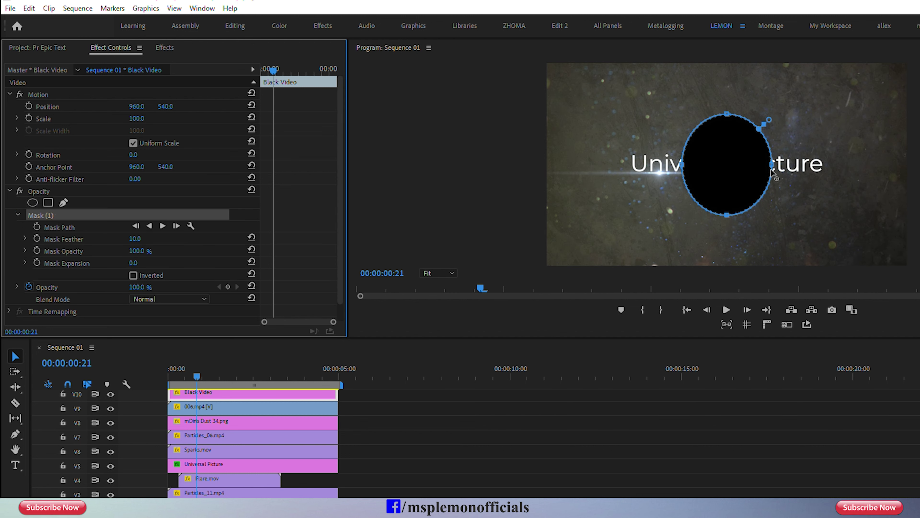
left_click_drag(772, 166, 902, 165)
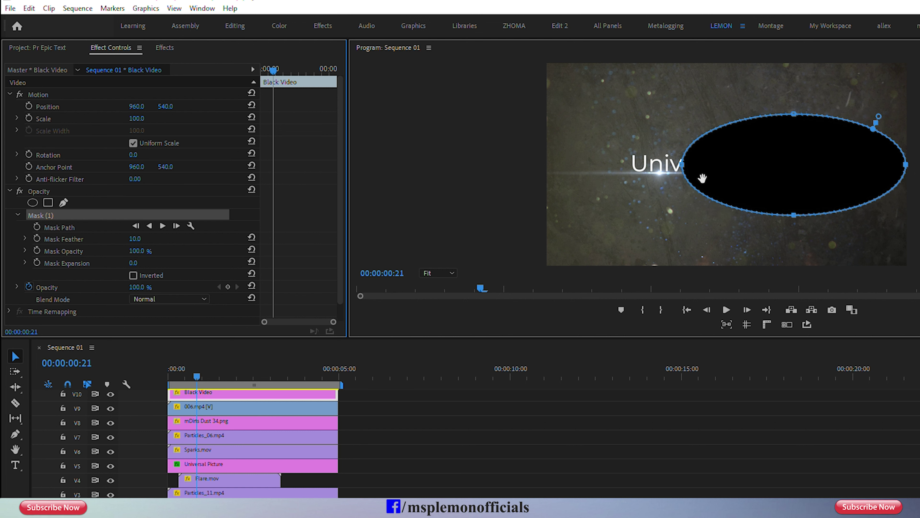
left_click_drag(679, 167, 548, 168)
left_click_drag(727, 113, 727, 80)
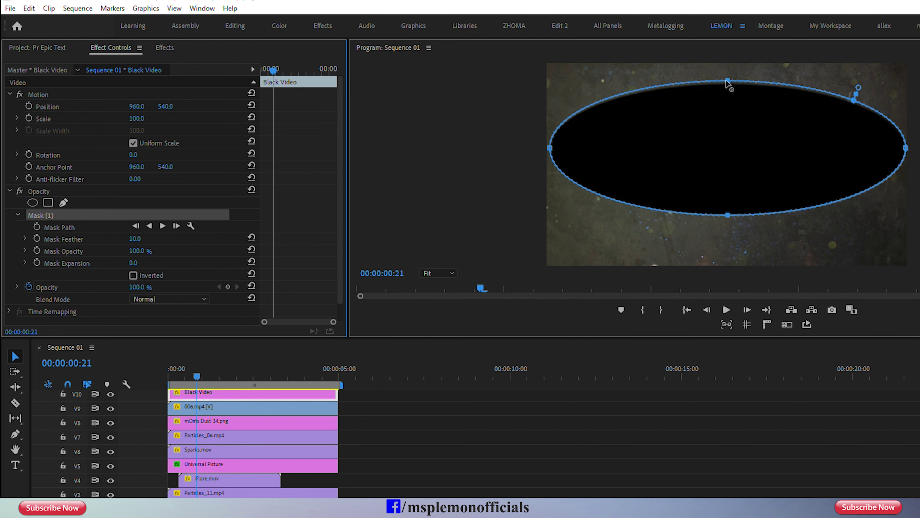
left_click_drag(728, 215, 728, 251)
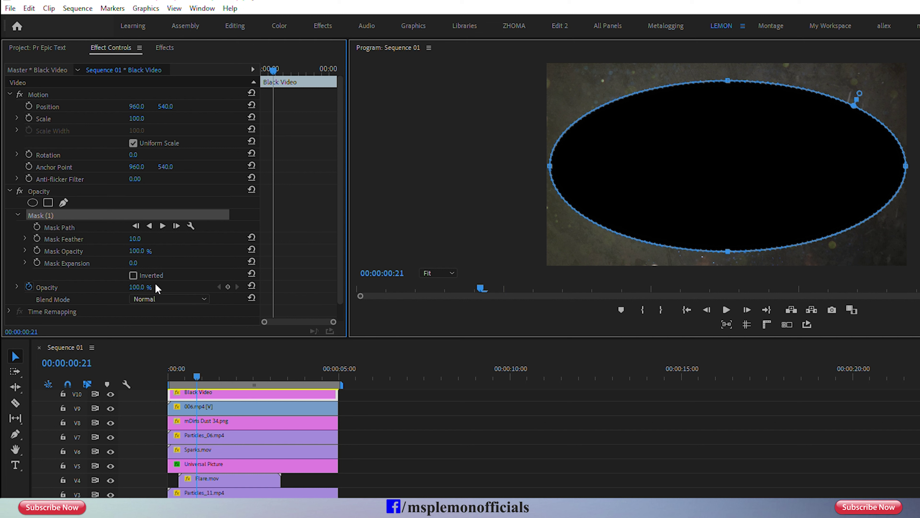
Invert the mask and raise its feather into a wide vignette, then preview.
left_click(133, 275)
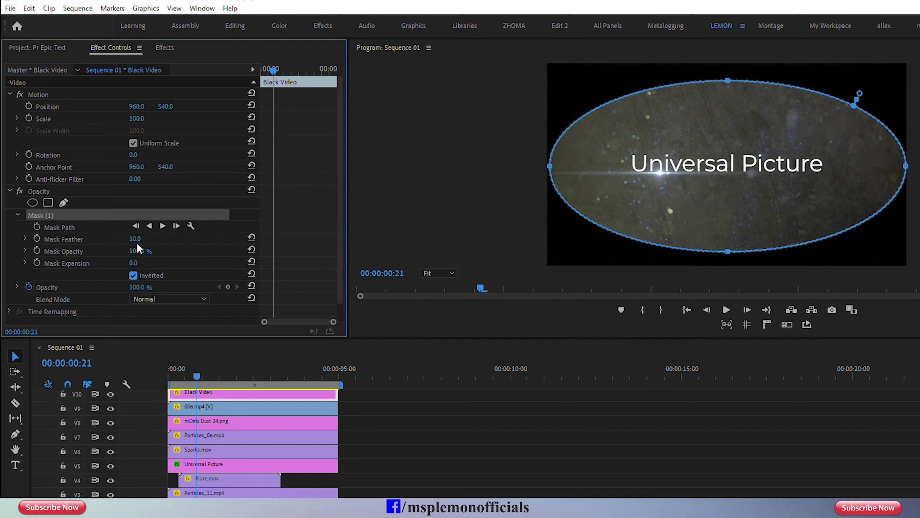
left_click_drag(860, 93, 873, 65)
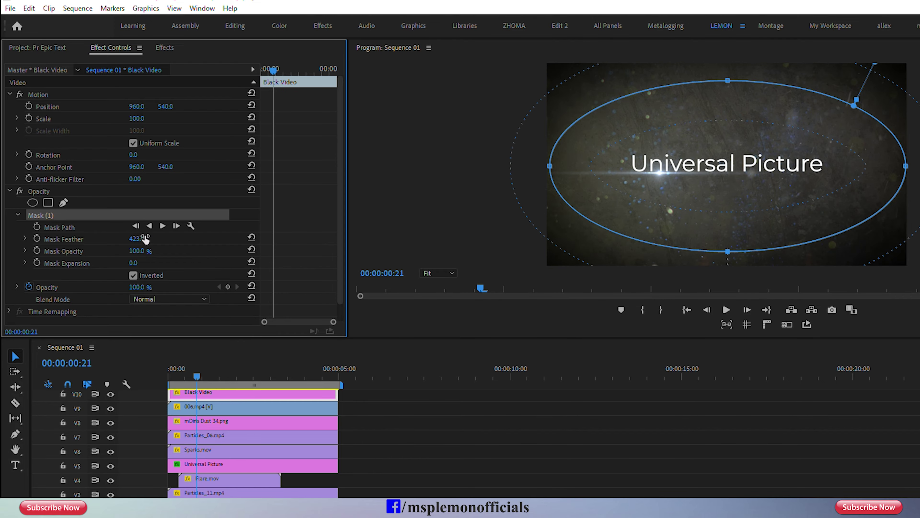
left_click(371, 458)
key("space")
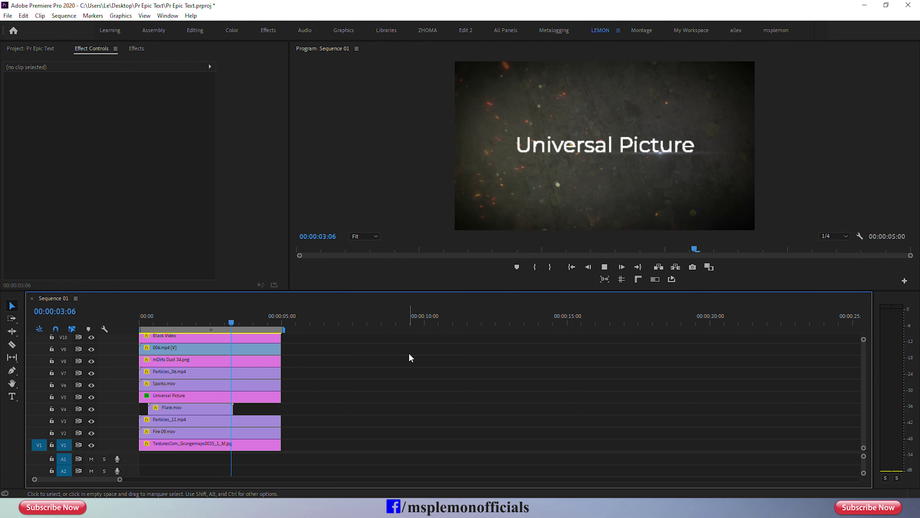
Select all ten stacked layers and nest them as a sequence named text01.
key("space")
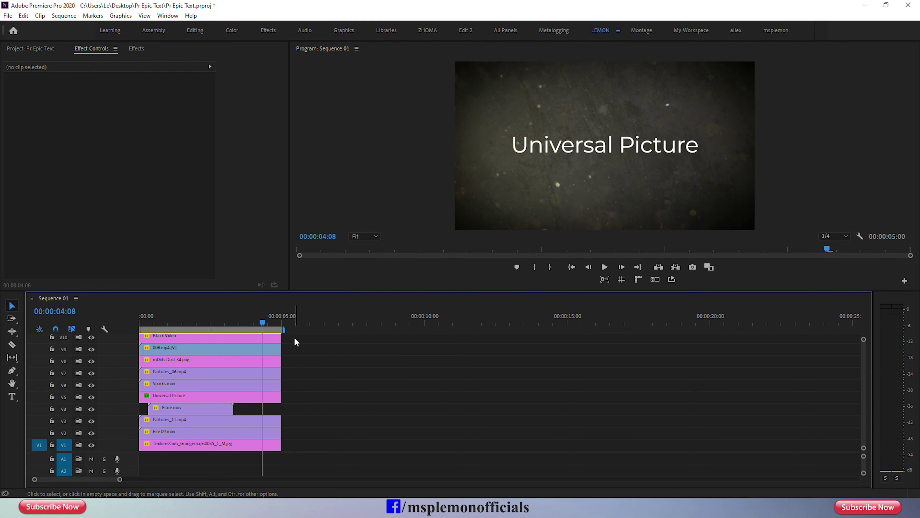
left_click_drag(295, 337, 260, 421)
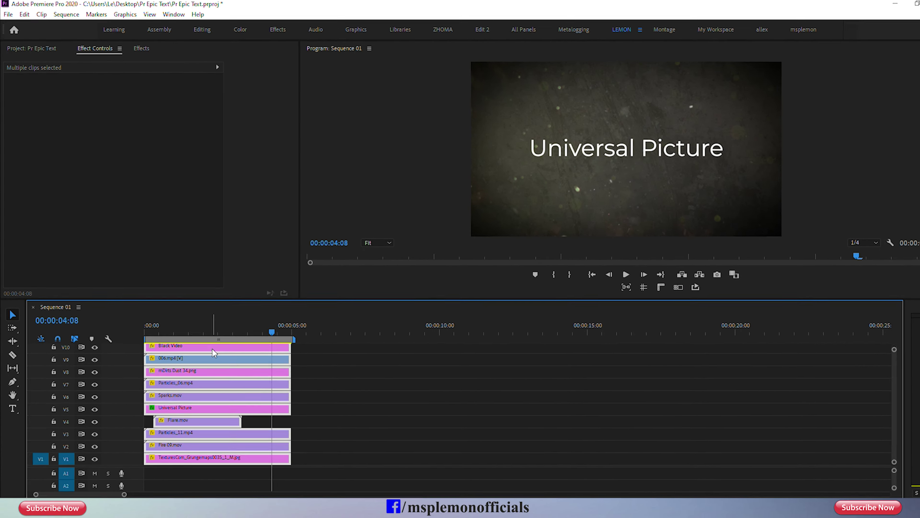
right_click(205, 338)
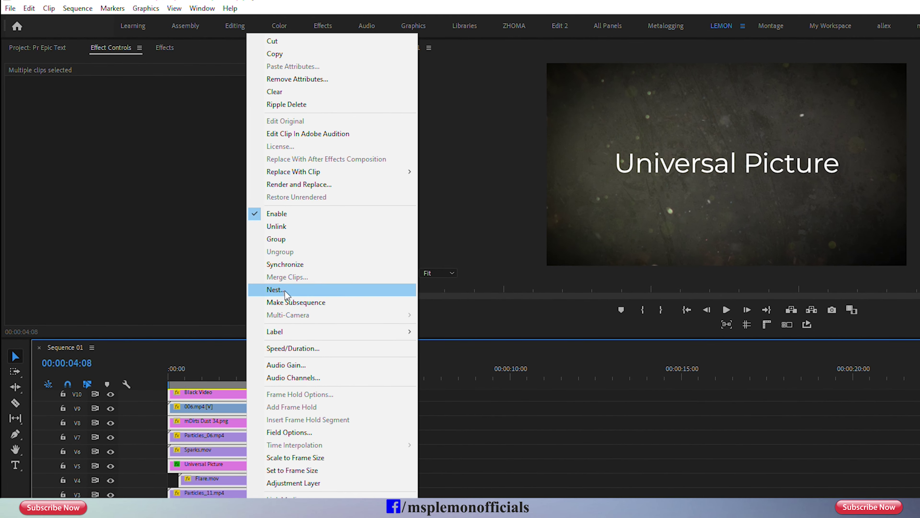
left_click(254, 270)
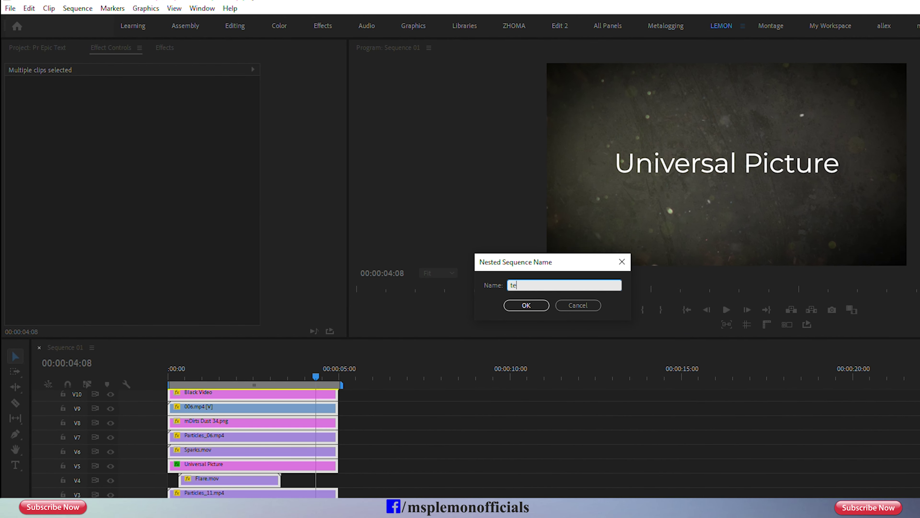
type("text01")
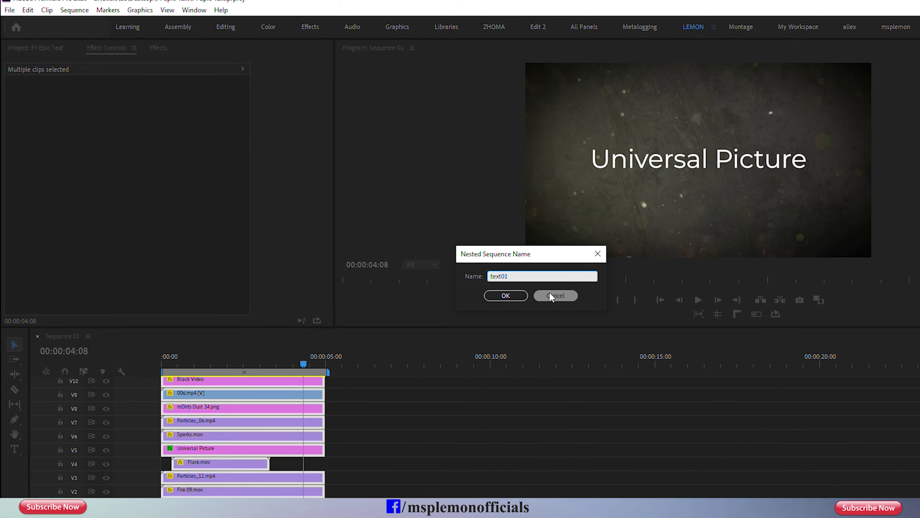
left_click(526, 305)
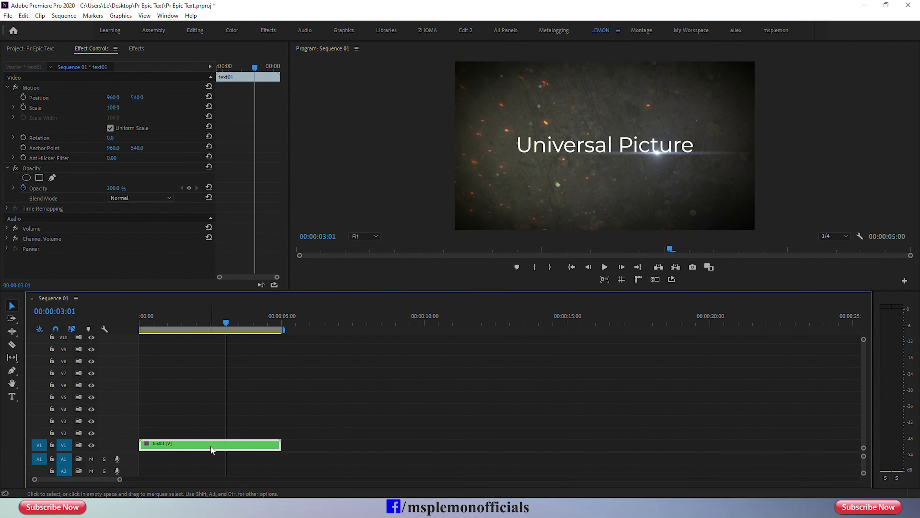
Duplicate text01 in the Project panel and place text01 Copy 01 right after it.
right_click(190, 443)
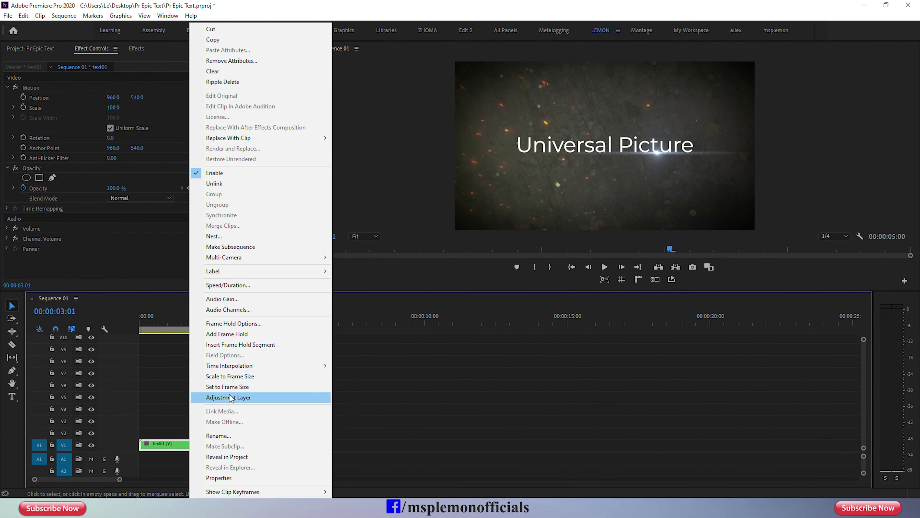
left_click(227, 457)
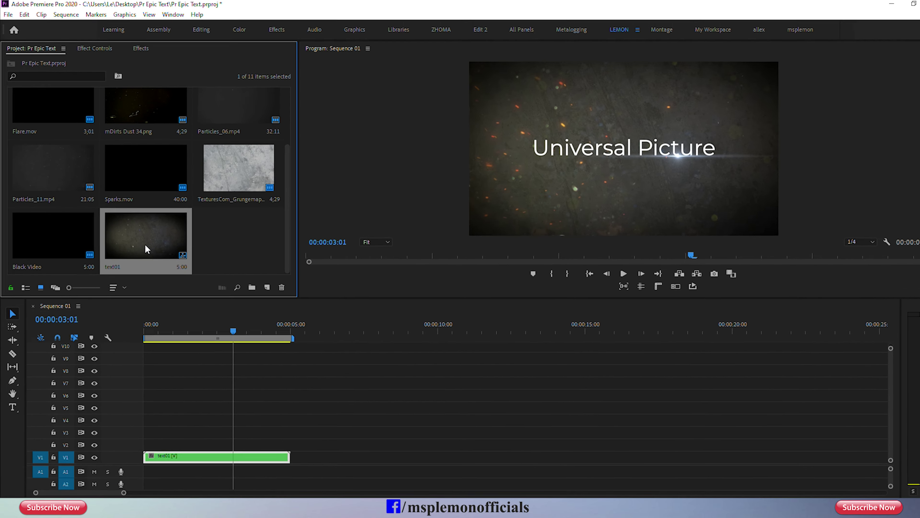
right_click(167, 269)
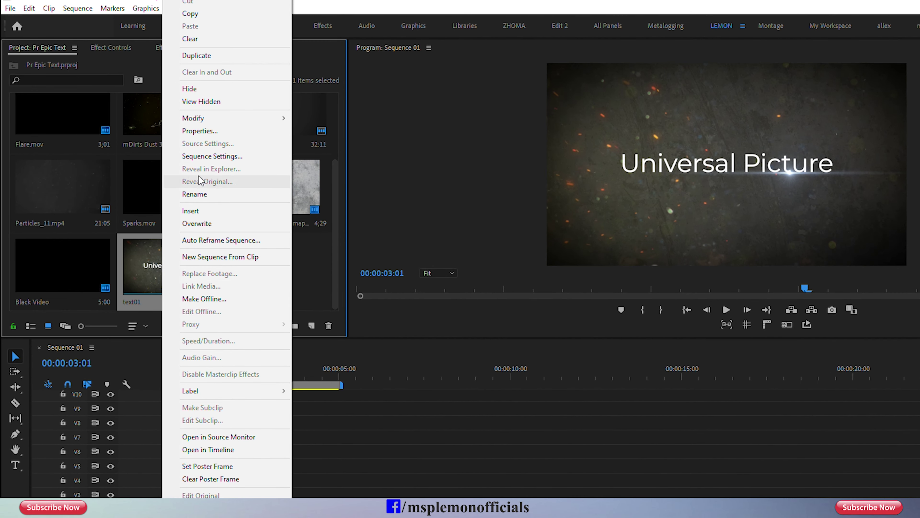
left_click(203, 55)
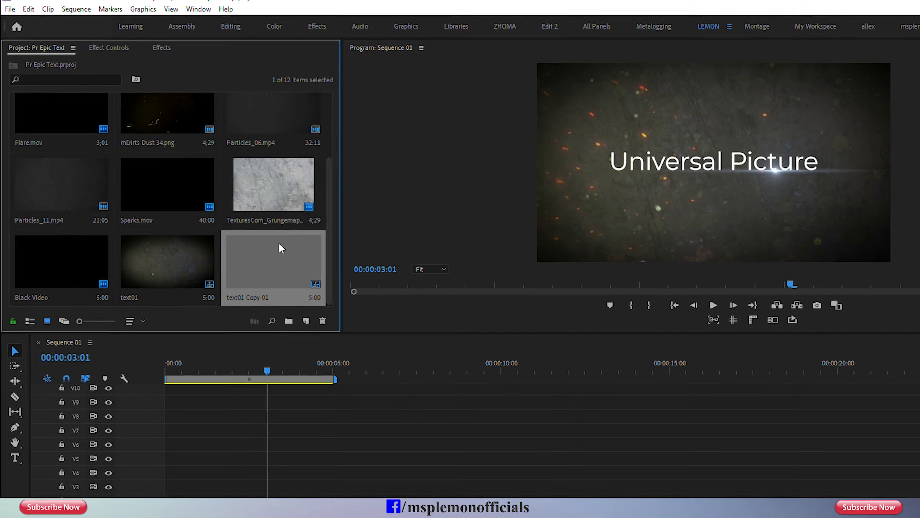
left_click_drag(232, 258, 287, 451)
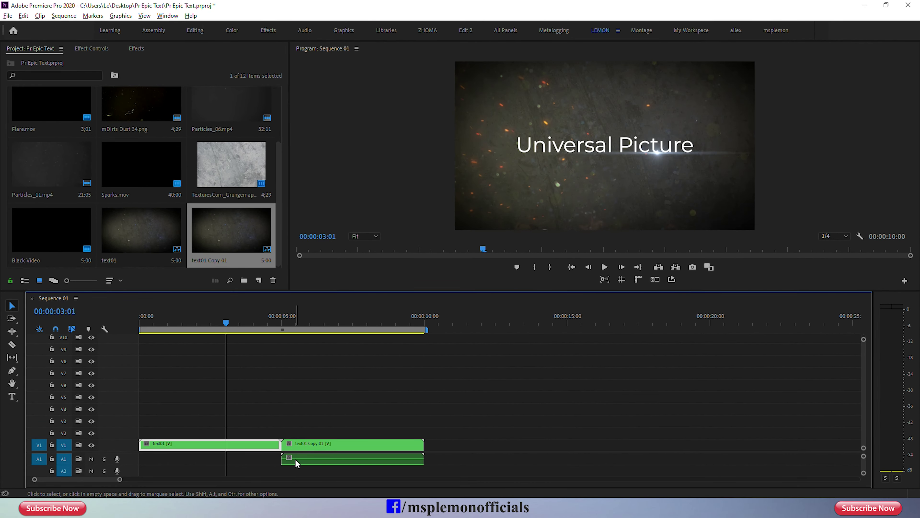
Unlink text01 Copy 01 and delete its audio, then start playback.
right_click(295, 459)
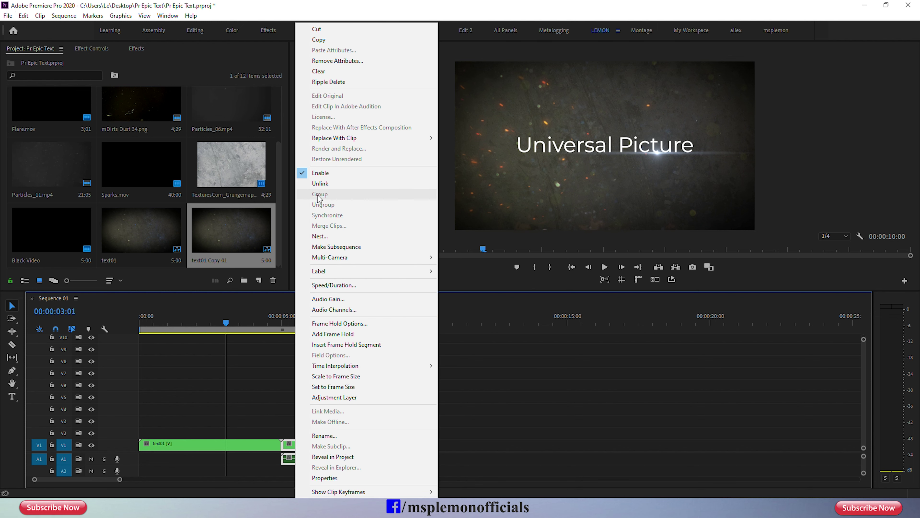
left_click(326, 184)
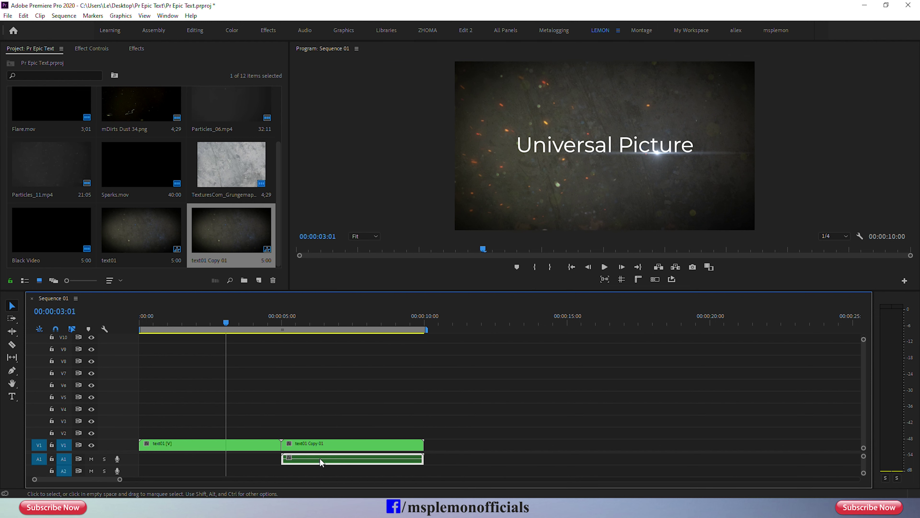
key("Delete")
key("space")
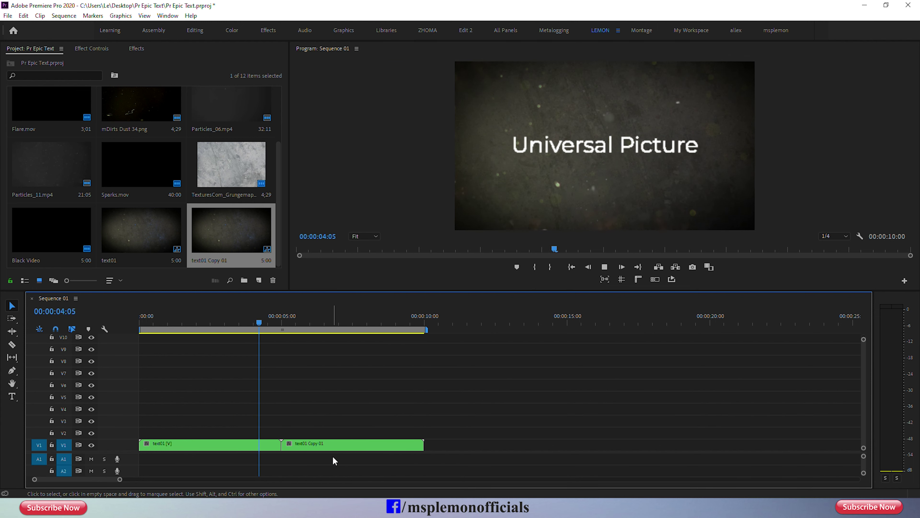
Apply Dip to Black from Video Transitions > Dissolve at the text01 / text01 Copy 01 cut.
left_click(297, 443)
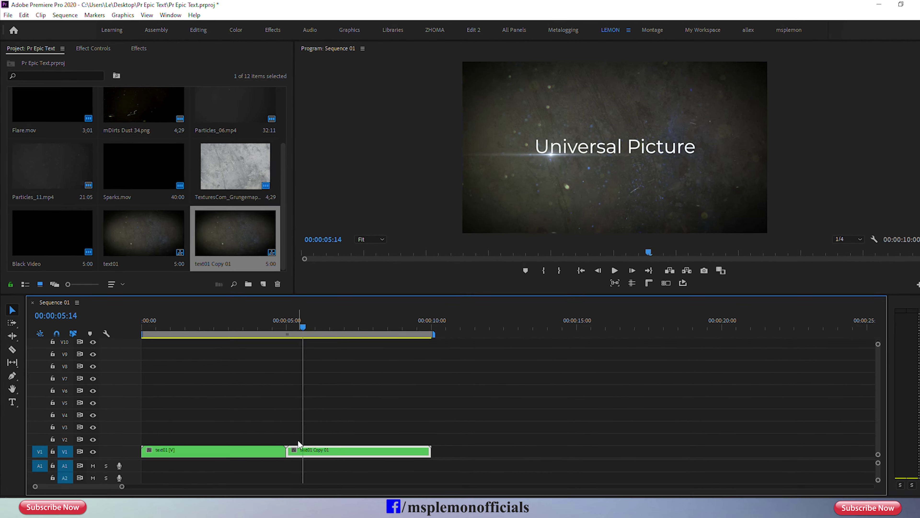
left_click(150, 48)
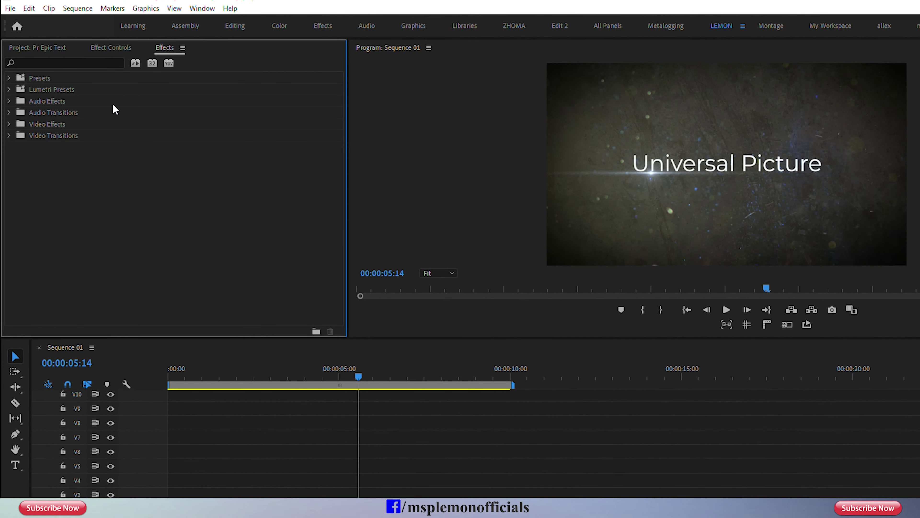
left_click(8, 136)
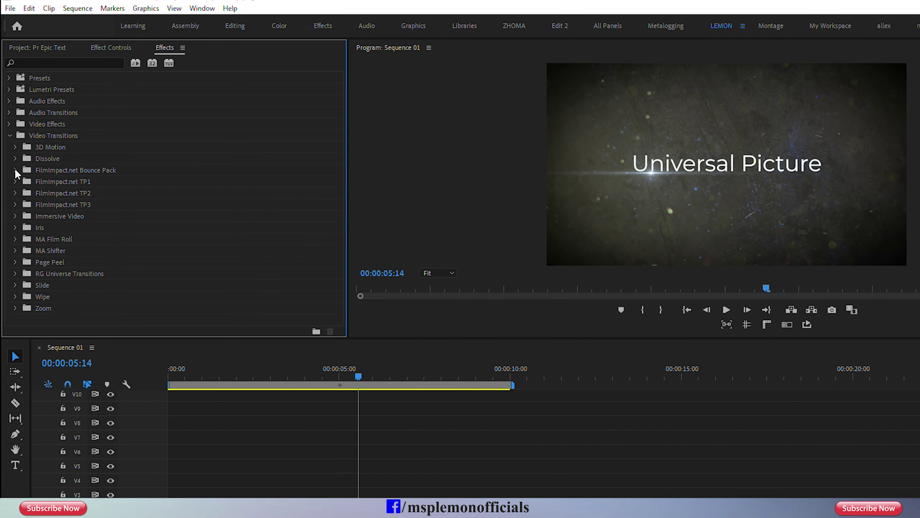
left_click(14, 160)
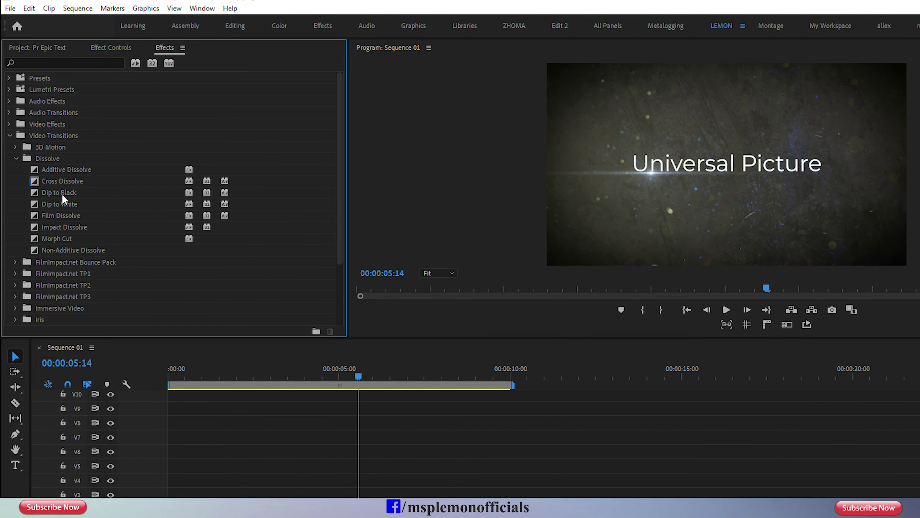
left_click_drag(62, 194, 341, 486)
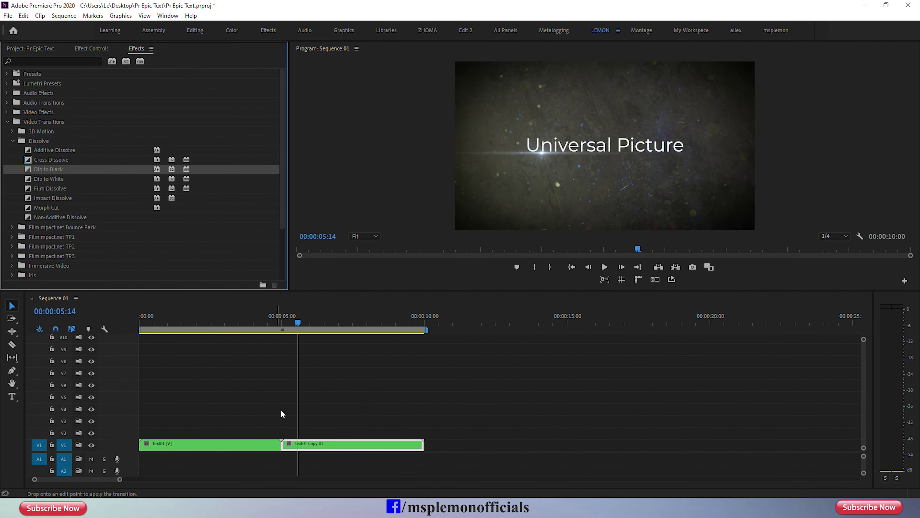
left_click_drag(284, 448, 282, 445)
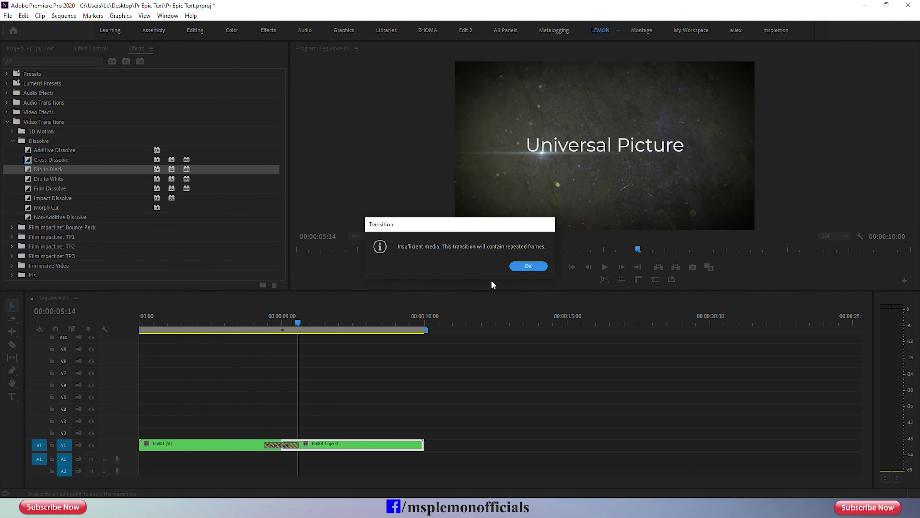
left_click(525, 268)
Play back and scrub through the Dip to Black transition.
left_click(248, 324)
key("space")
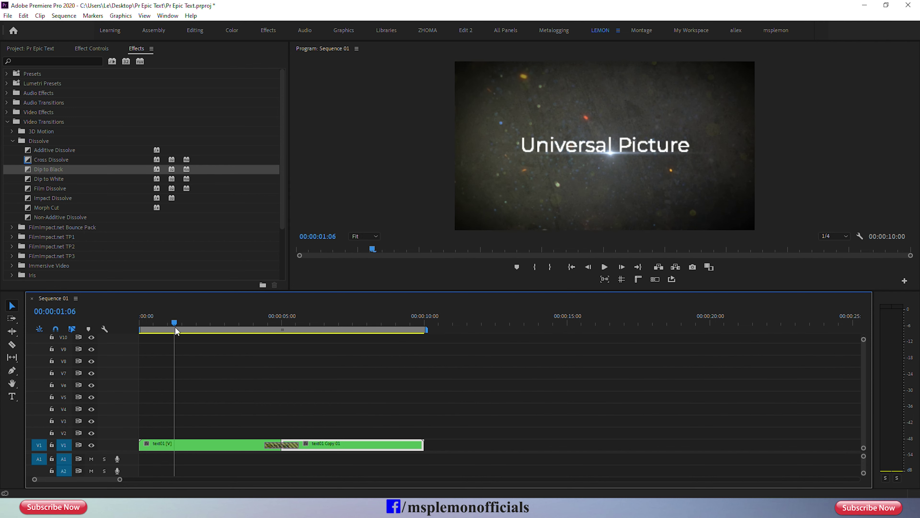
mouse_move(208, 332)
left_mouse_down()
mouse_move(322, 350)
mouse_move(329, 377)
left_mouse_up()
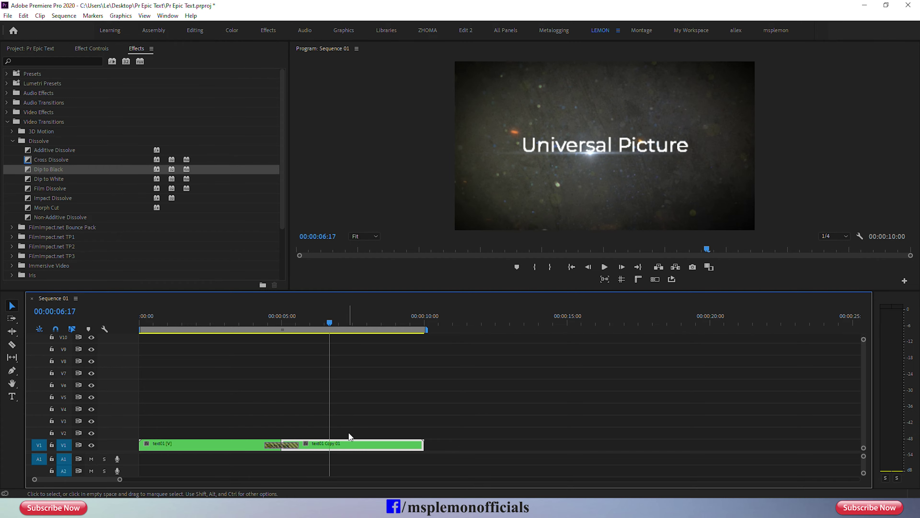
Inside text01 Copy 01, retype the title as 'Coming Soon'.
double_click(345, 448)
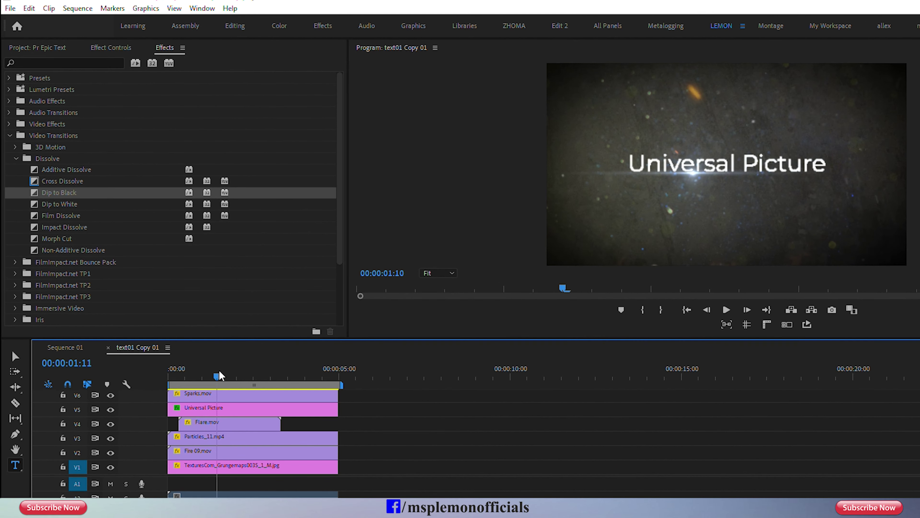
left_click(216, 413)
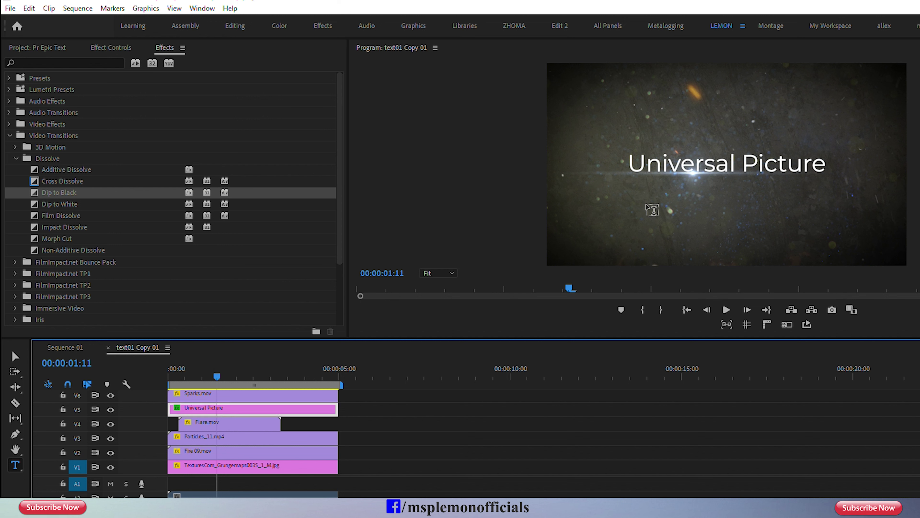
double_click(679, 164)
type("Coming Soon")
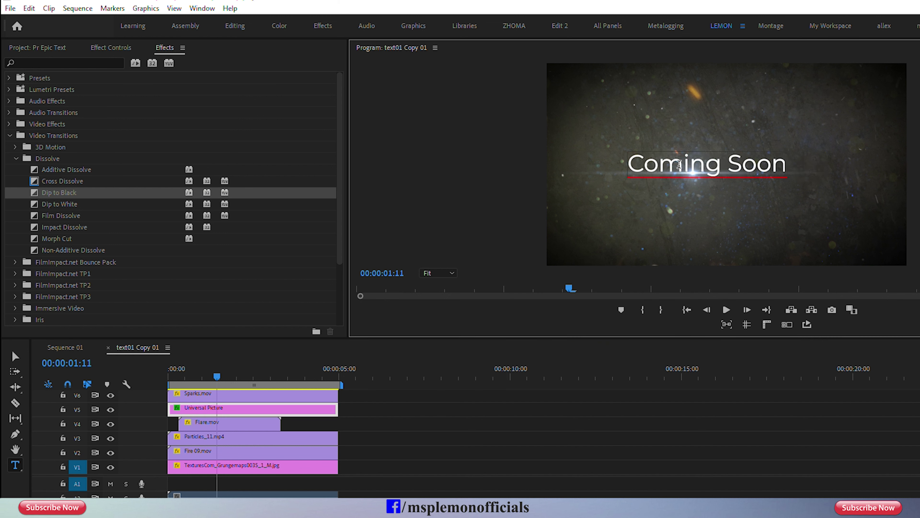
left_click(246, 413)
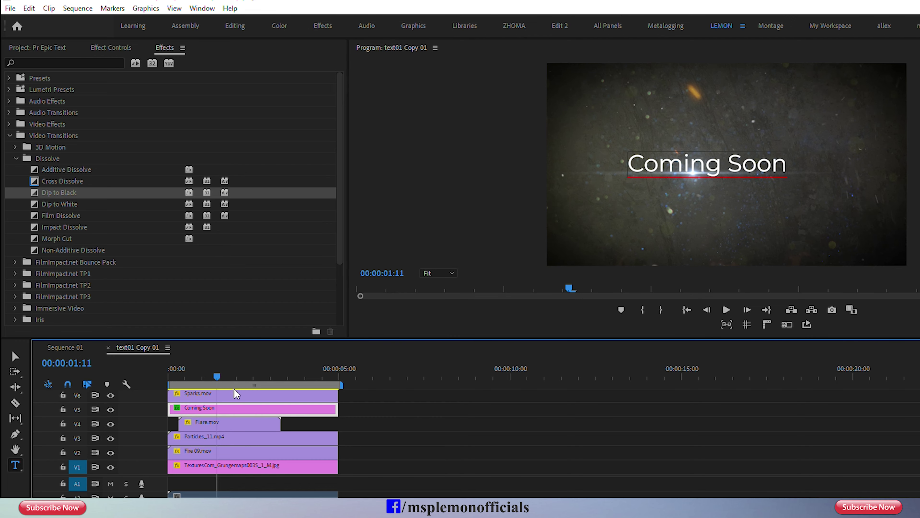
Centre the Coming Soon title horizontally using the Essential Graphics panel.
left_click(202, 8)
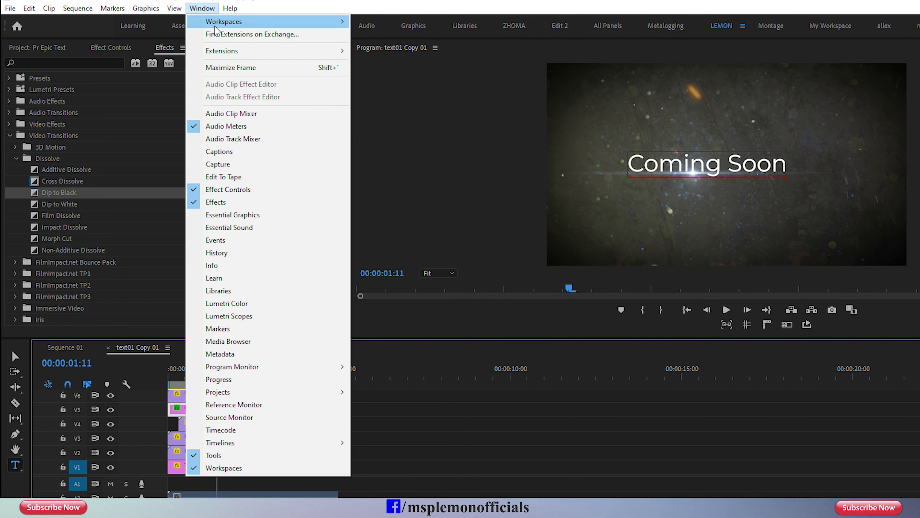
left_click(242, 215)
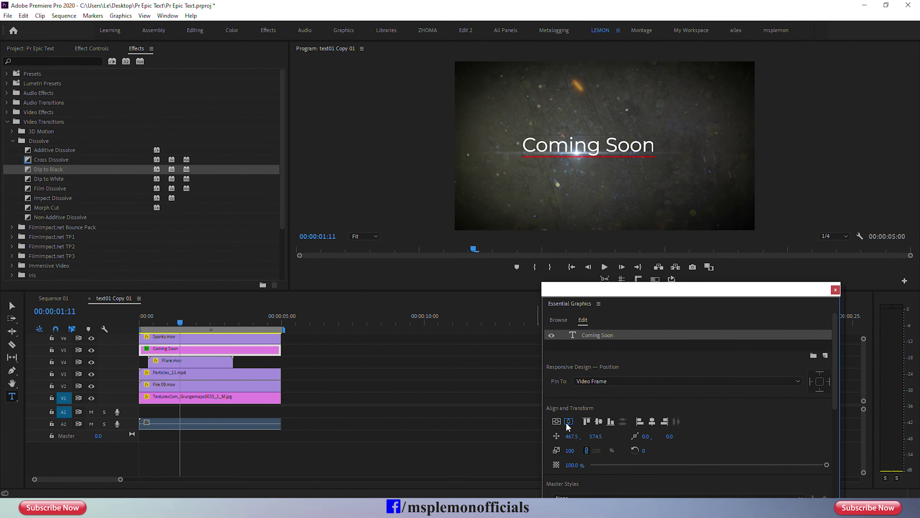
left_click(836, 290)
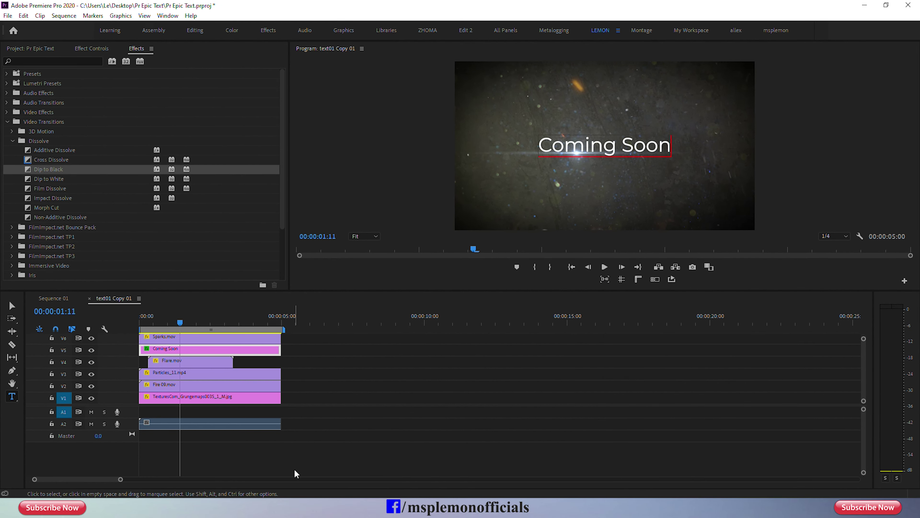
Unlink and delete the nest's audio, play it, and return to Sequence 01's start.
double_click(200, 426)
right_click(220, 427)
left_click(250, 184)
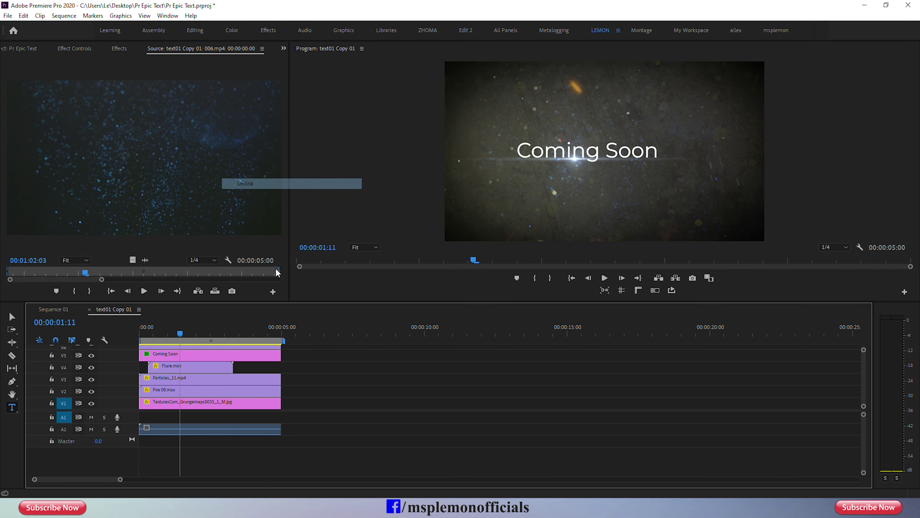
key("Delete")
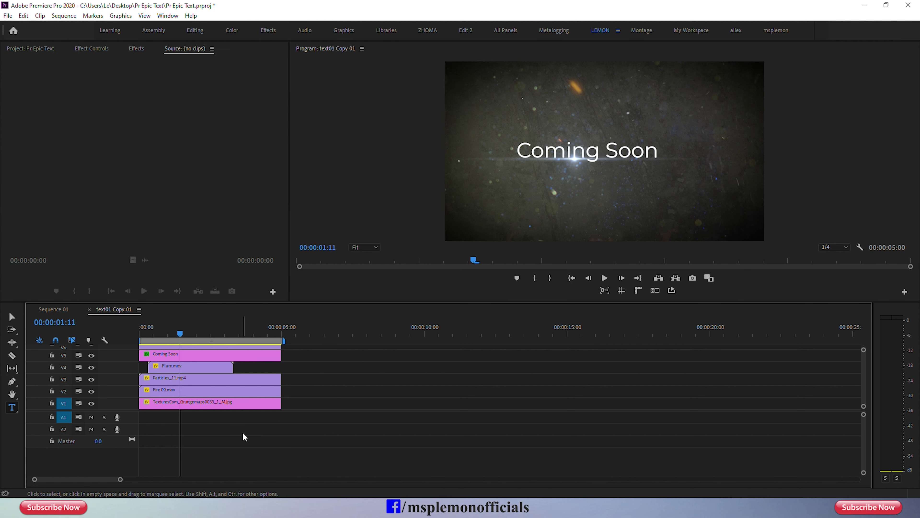
key("space")
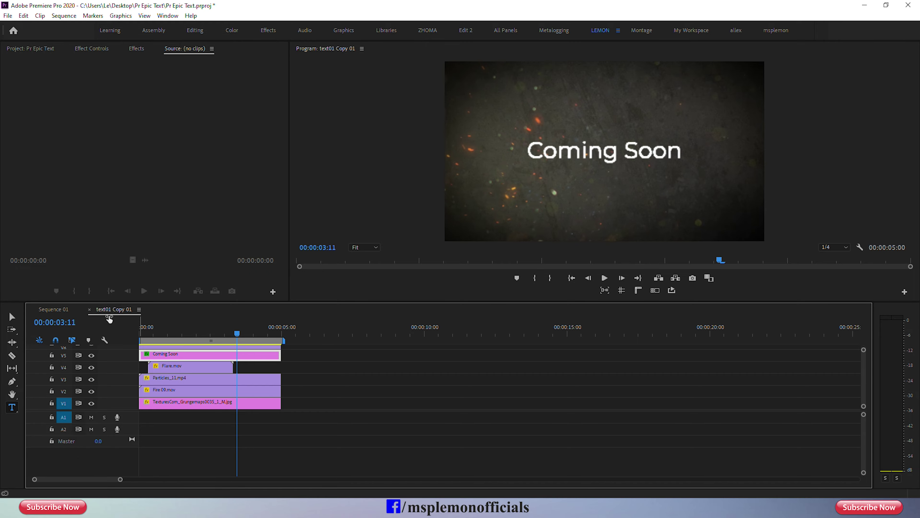
left_click(89, 309)
key("Home")
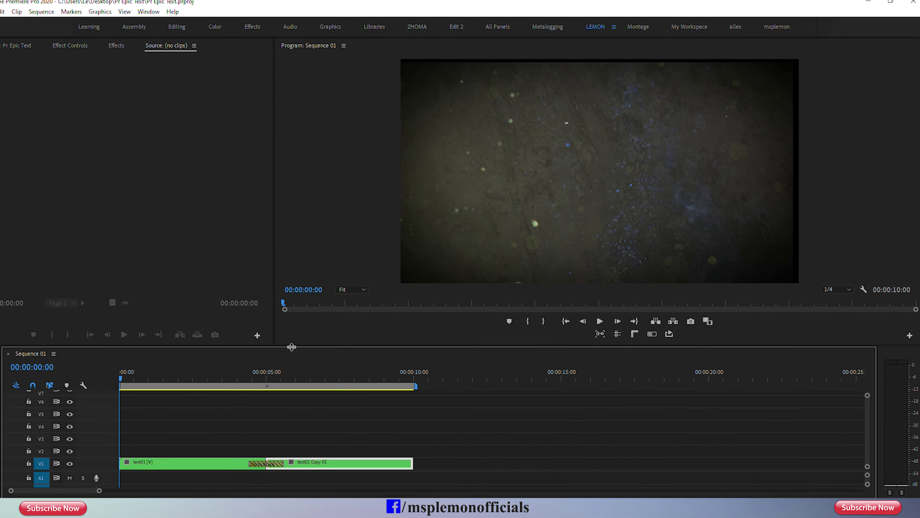
key("space")
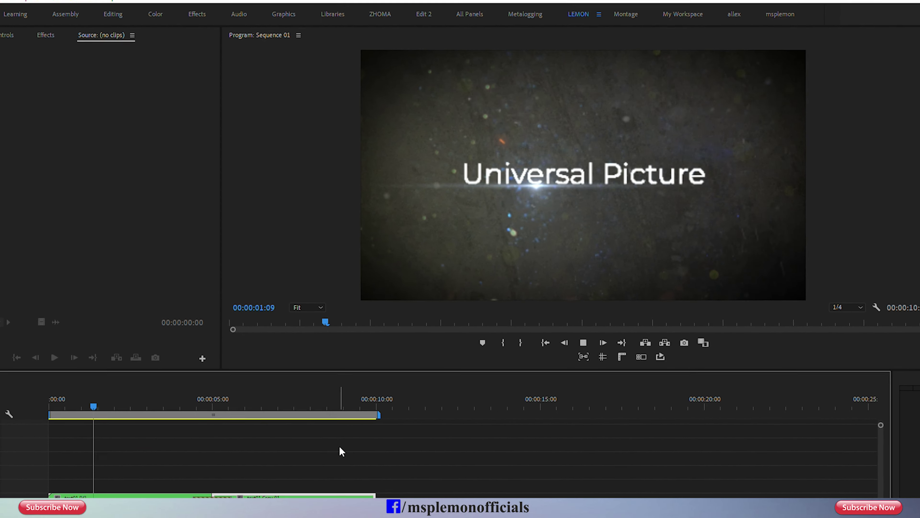